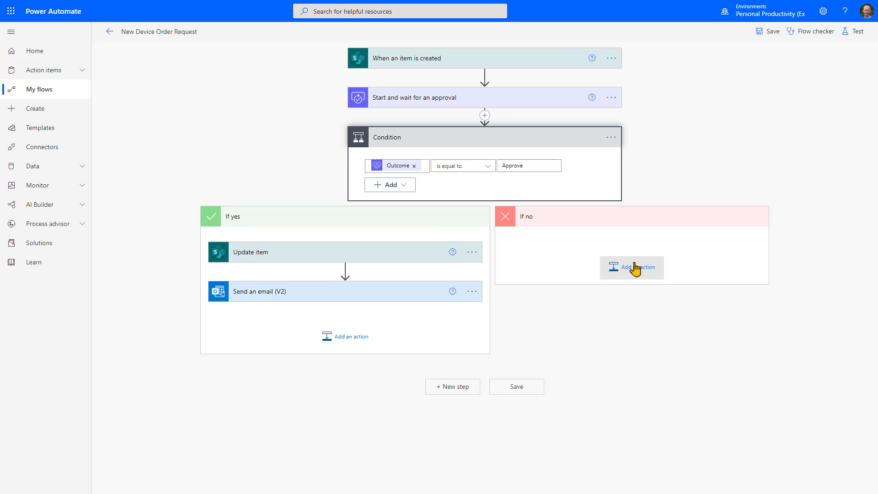
Copy the Update item action from the If yes branch to the clipboard and add the copy to the If no branch
click(635, 269)
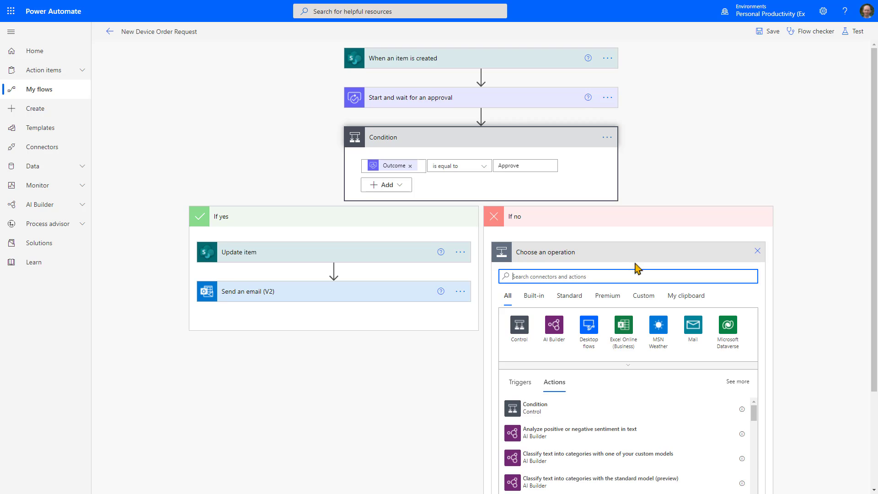
click(758, 251)
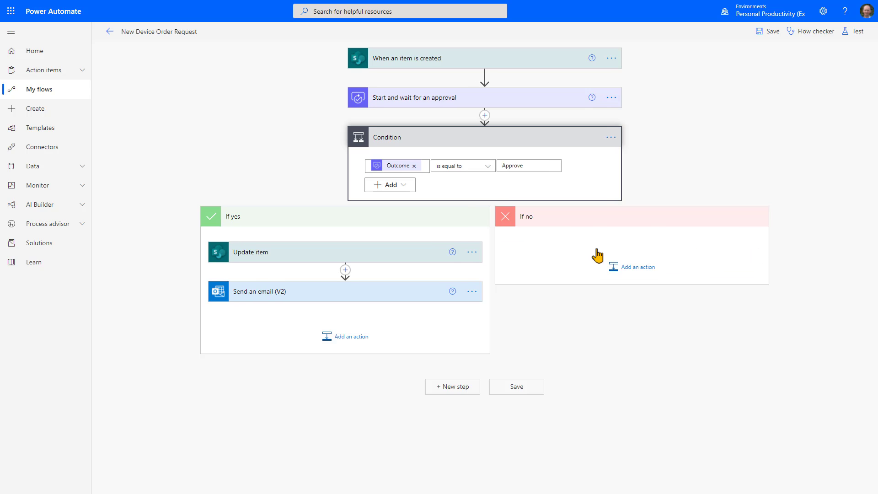
click(470, 252)
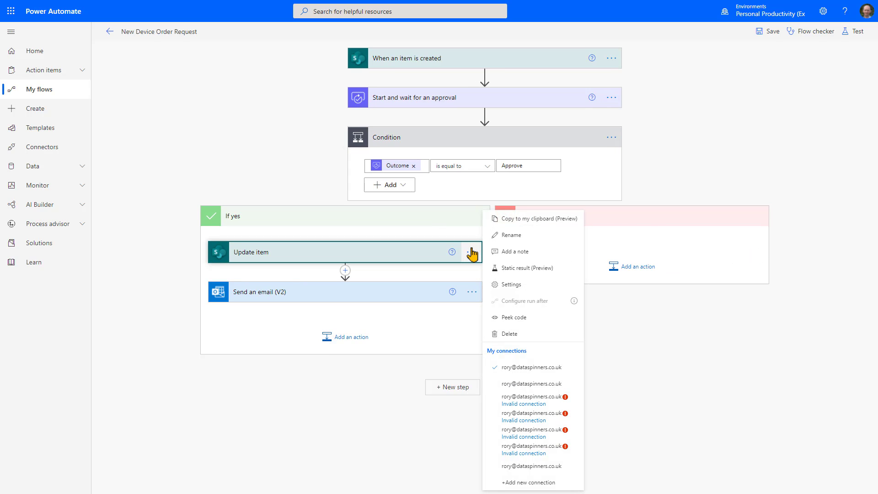
click(520, 220)
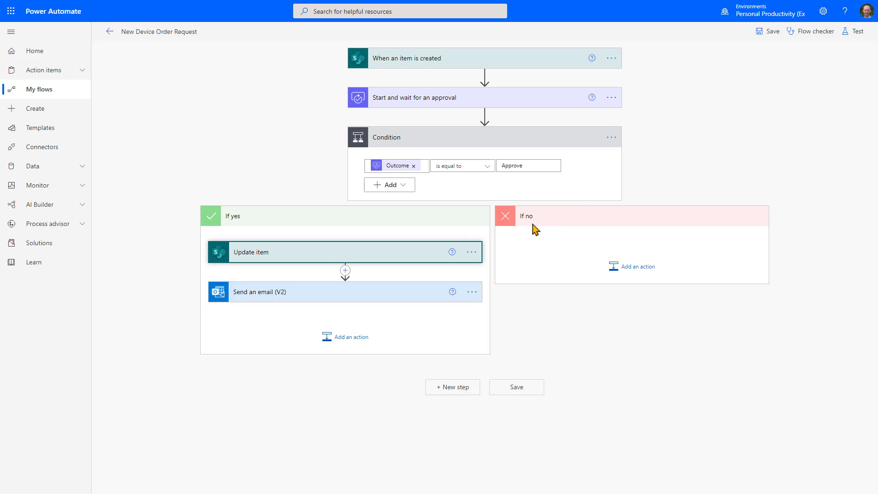
click(634, 272)
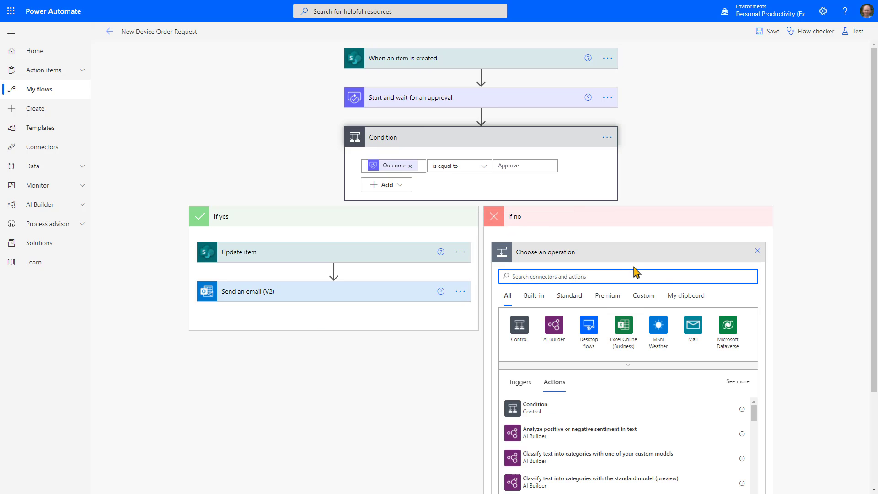
click(681, 295)
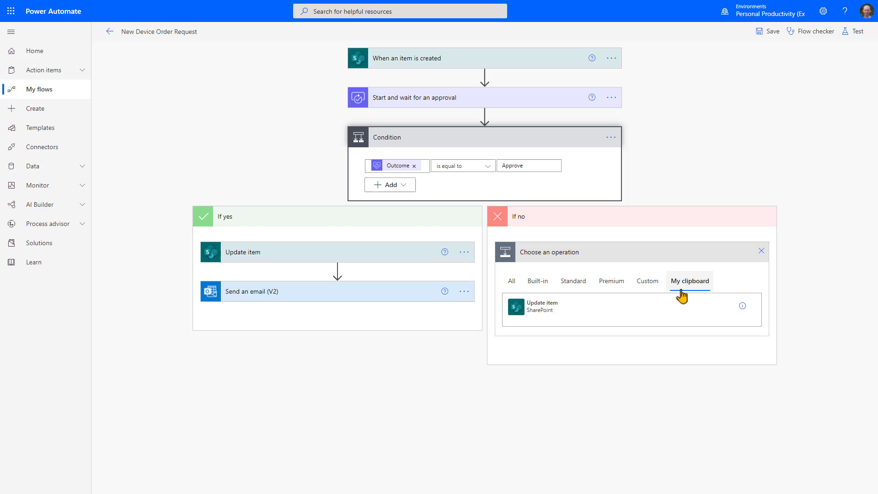
click(547, 311)
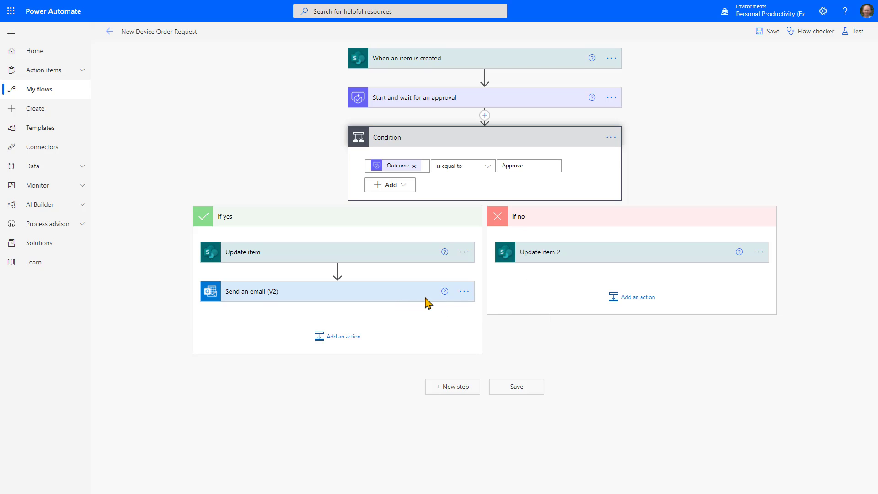
Copy the Send an email (V2) action from the If yes branch and add it below Update item 2 in the If no branch
click(464, 293)
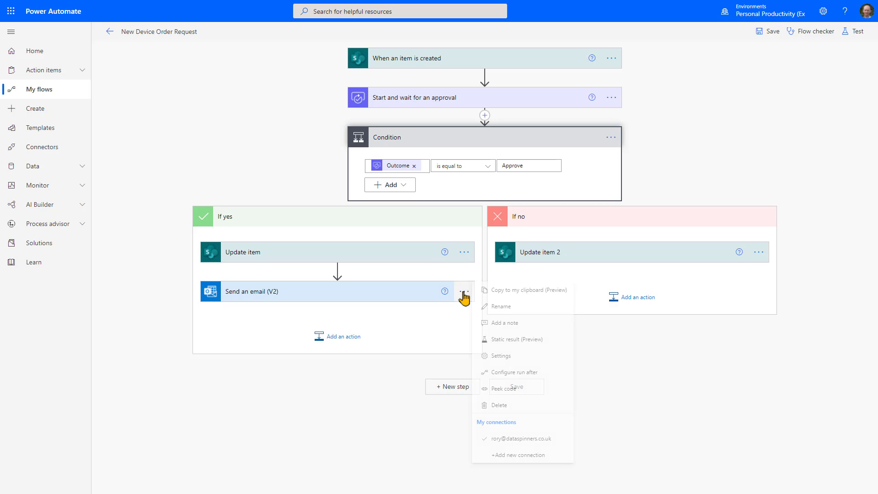
click(515, 292)
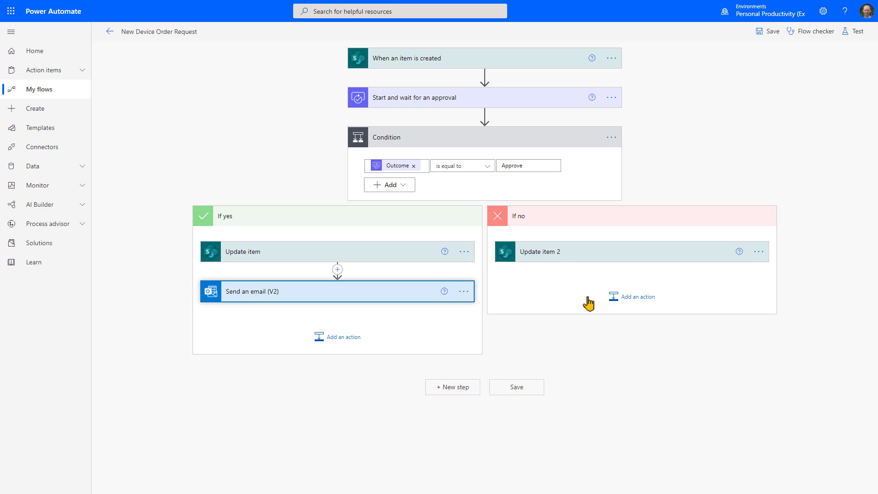
click(632, 299)
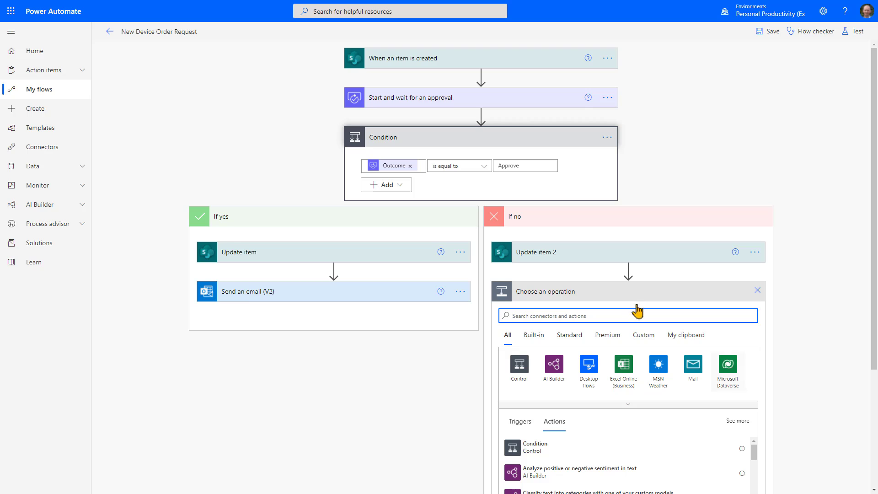
click(688, 336)
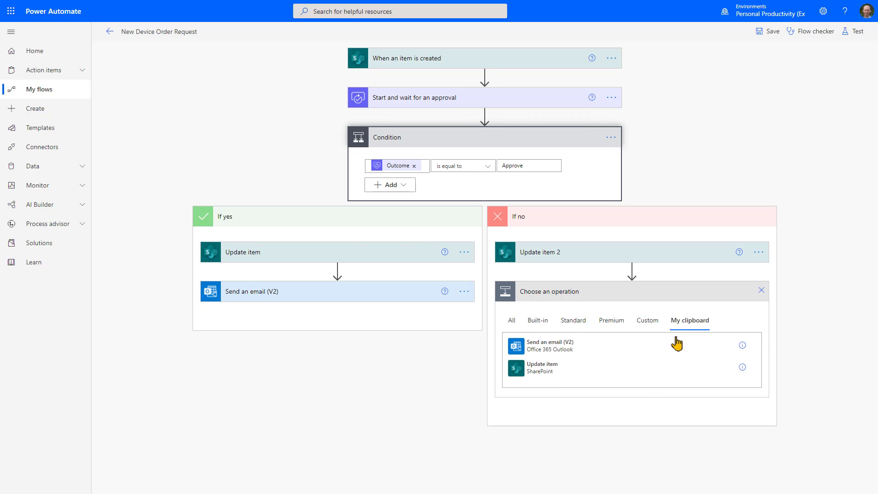
click(567, 347)
Set the Status field of Update item 2 in the If no branch to Rejected
click(584, 253)
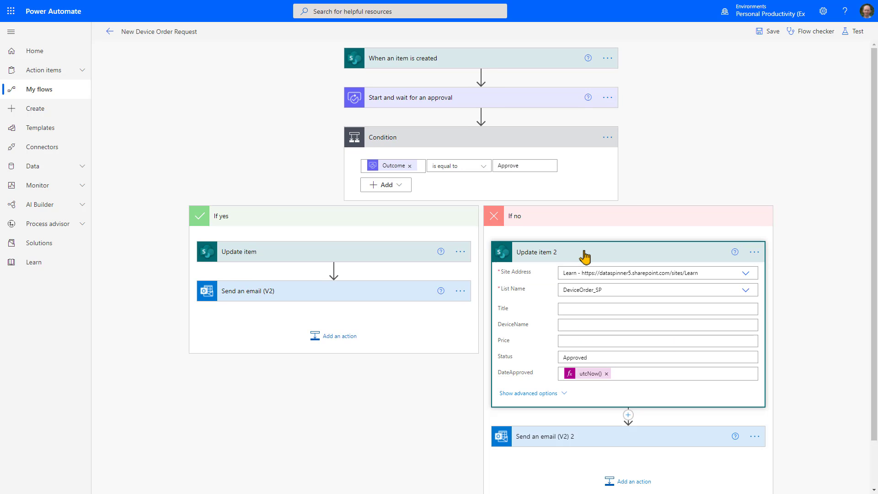
double_click(595, 358)
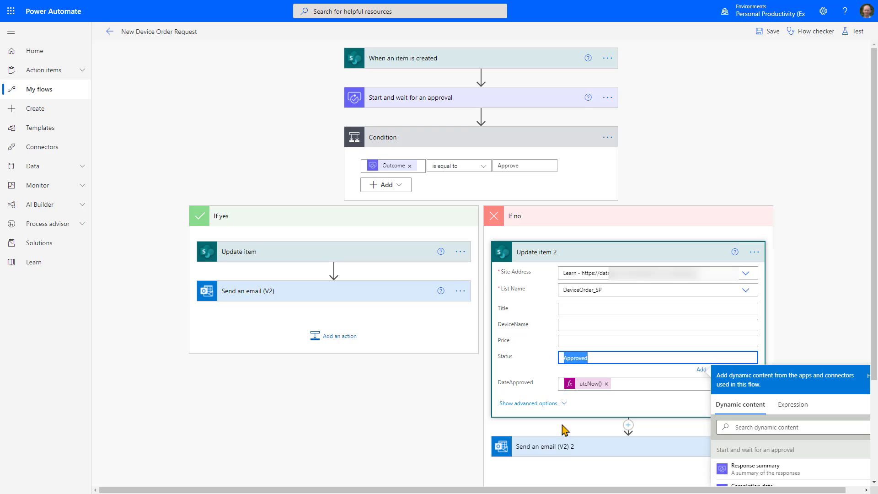
text(Rejected)
key(Tab)
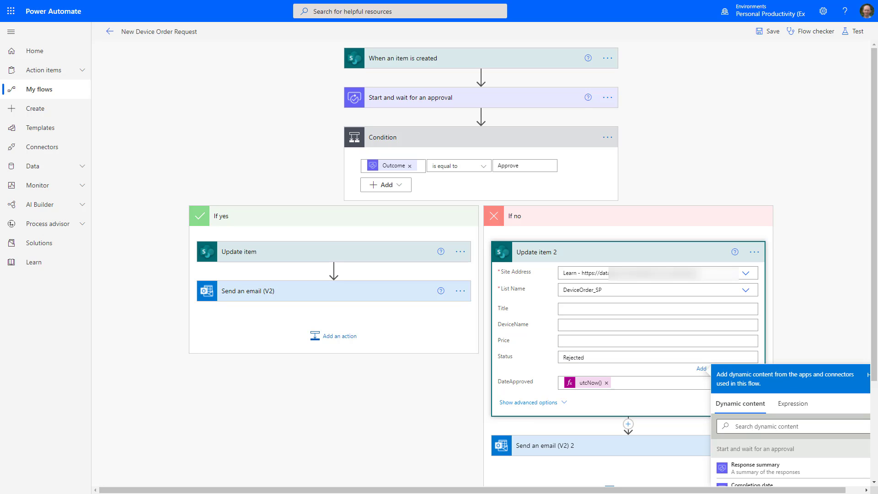
Change the subject of Send an email (V2) 2 to "Your device has been Rejected" and save the flow
click(551, 449)
scroll(555, 412, down, 4)
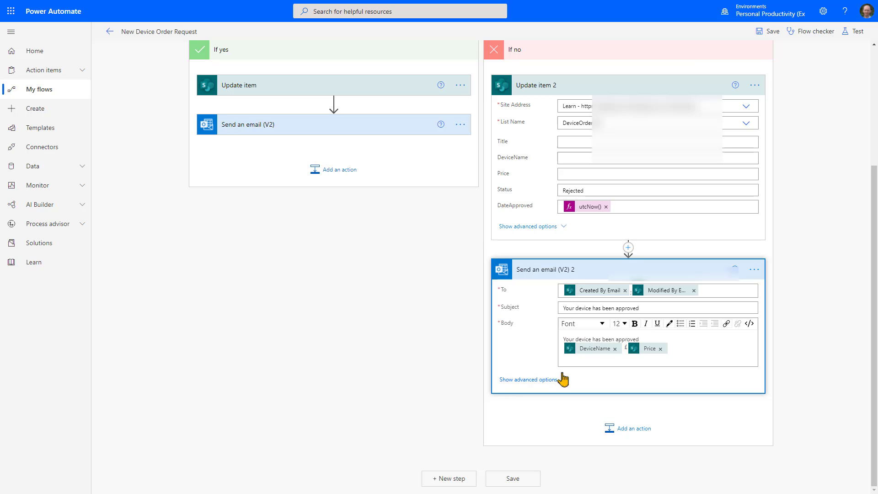
double_click(630, 308)
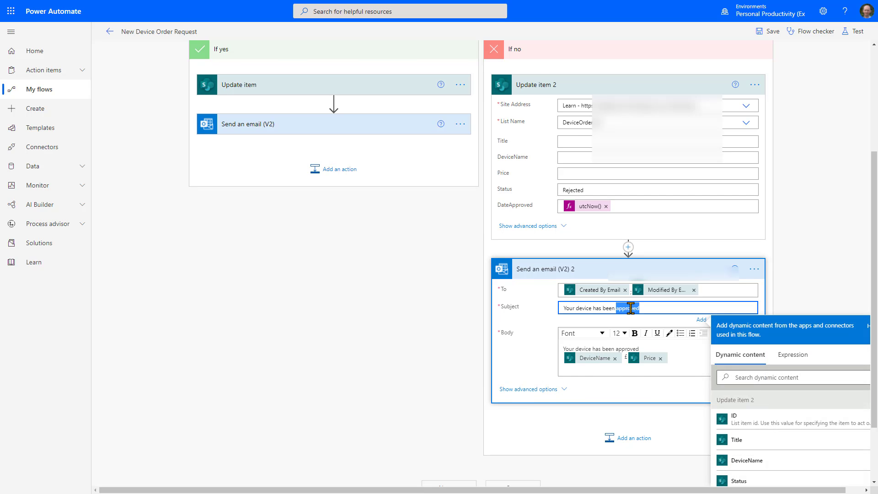
text(Reject)
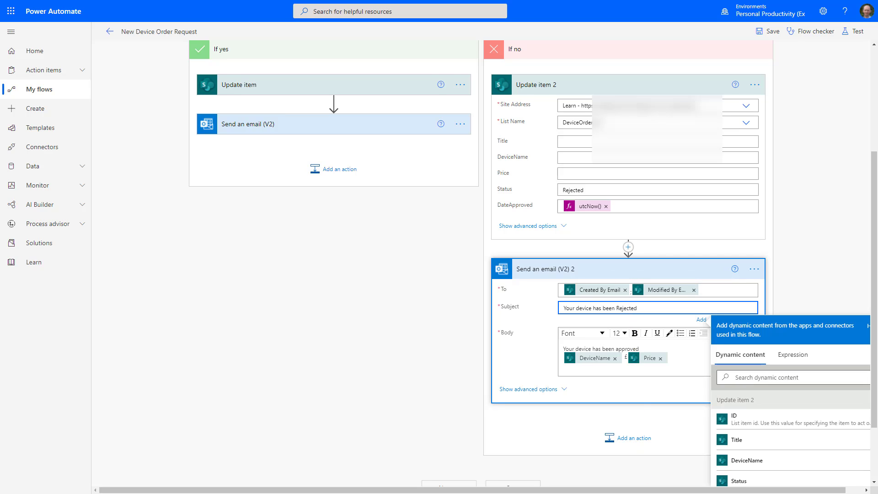
click(637, 348)
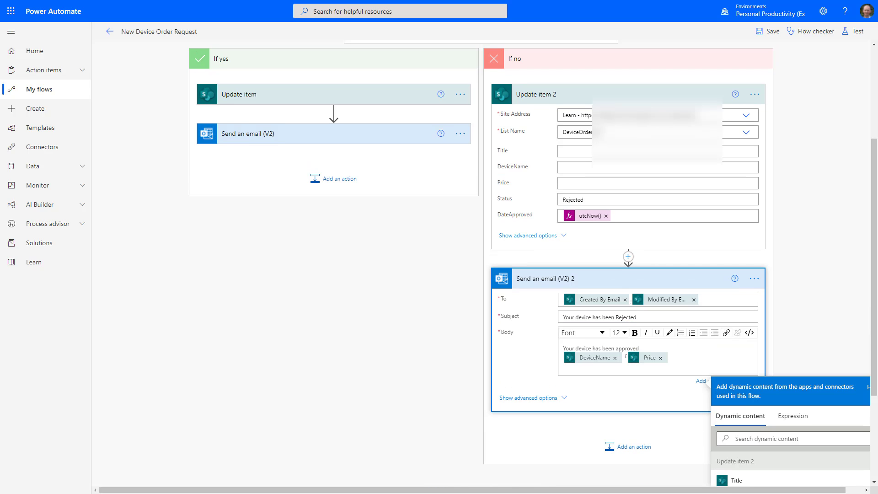
click(772, 33)
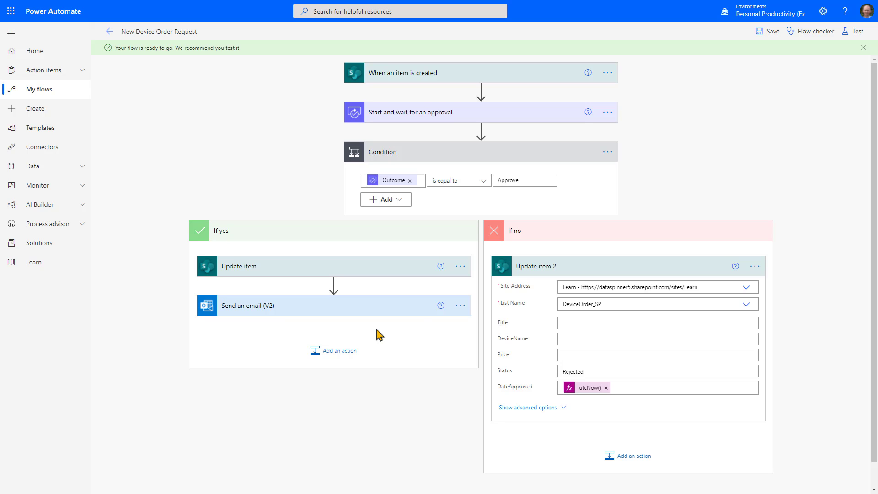
Copy the If yes branch's Send an email (V2) action below Update item 2 again and try to save the flow
click(458, 306)
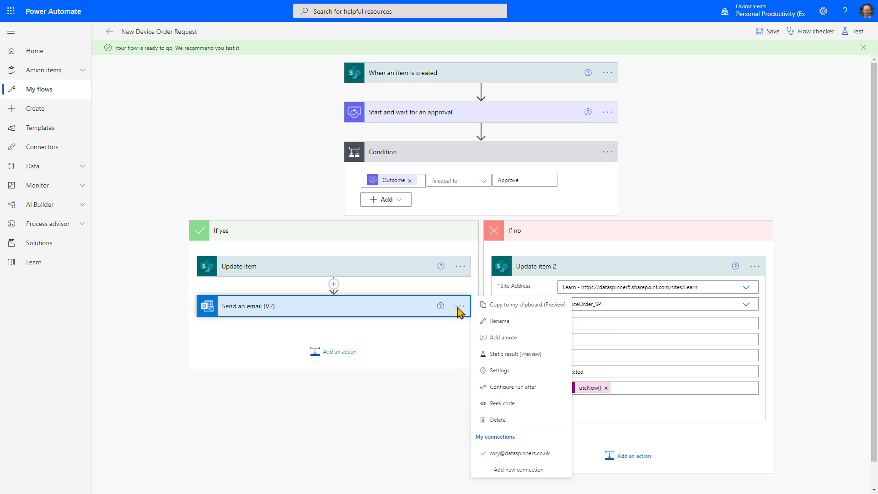
click(544, 304)
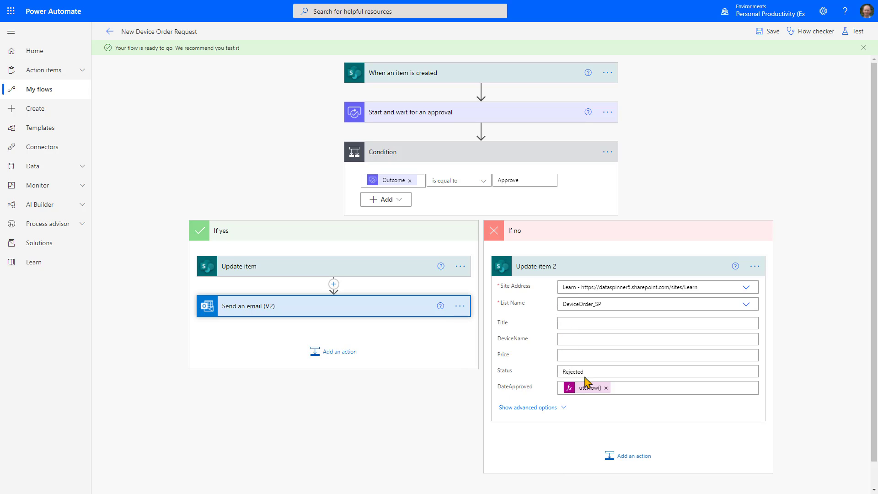
click(623, 457)
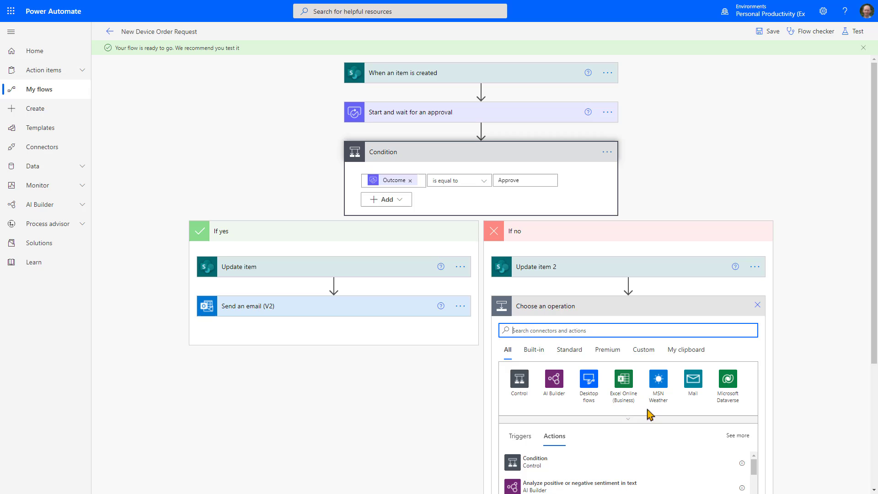
click(682, 349)
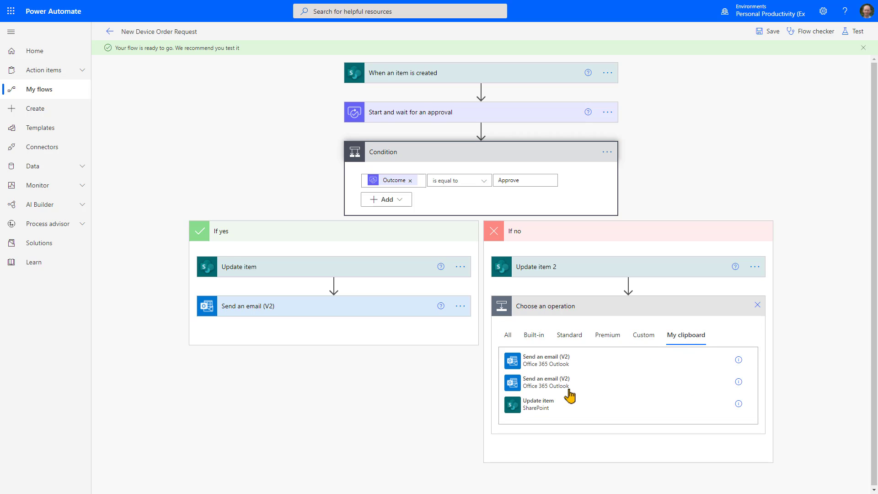
click(554, 364)
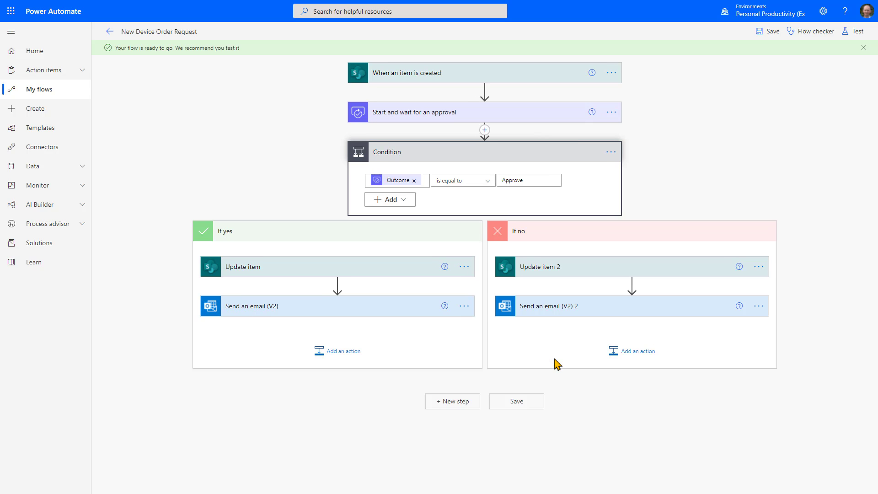
click(773, 33)
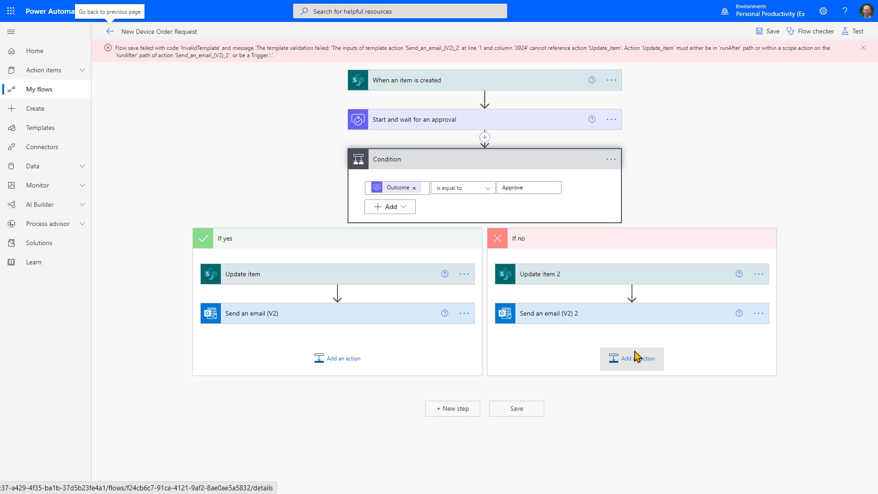
Delete the copied Send an email (V2) 2 action from the If no branch
click(758, 314)
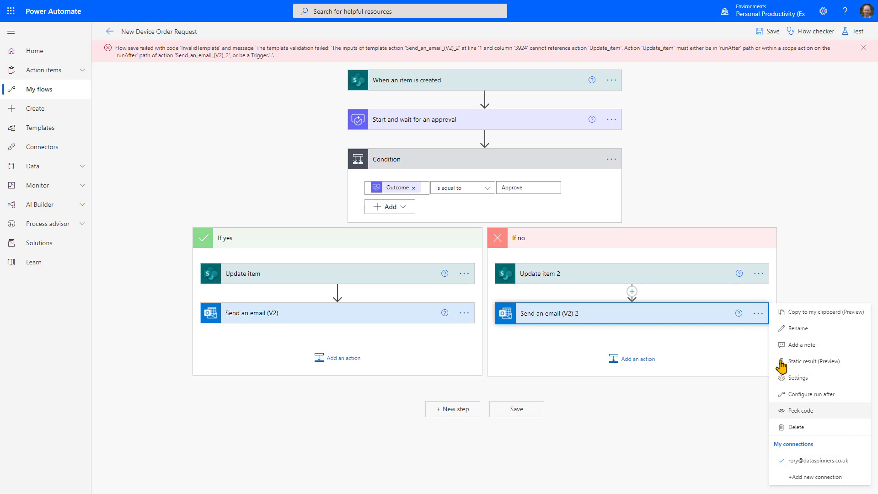
click(812, 431)
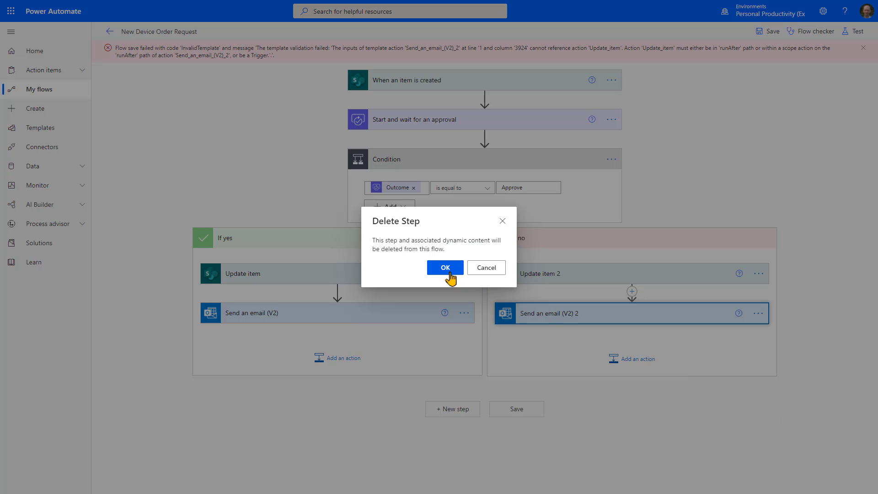
click(447, 267)
Search the actions for "send" and add a new Office 365 Outlook Send an email (V2) action below Update item 2
click(634, 321)
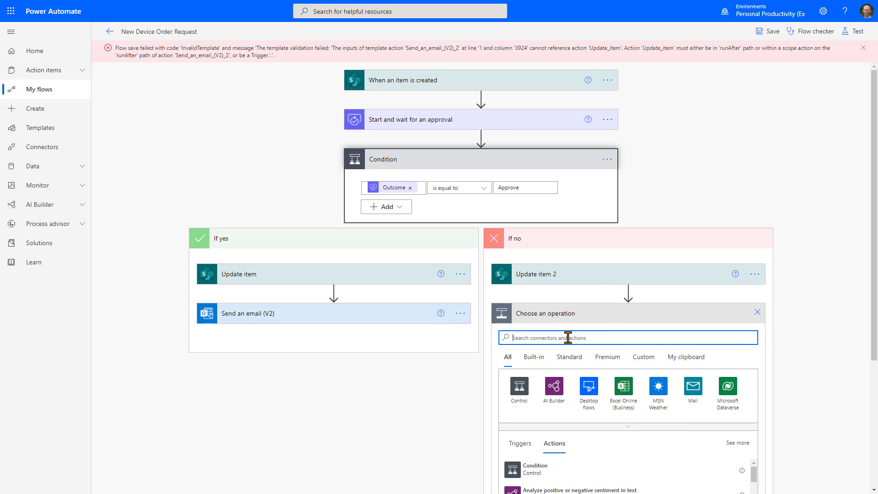
text(send)
scroll(567, 340, down, 2)
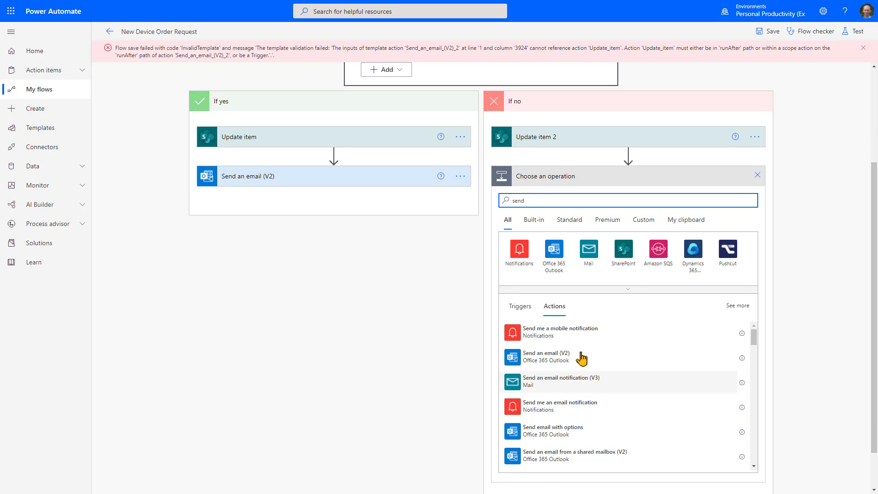
click(584, 358)
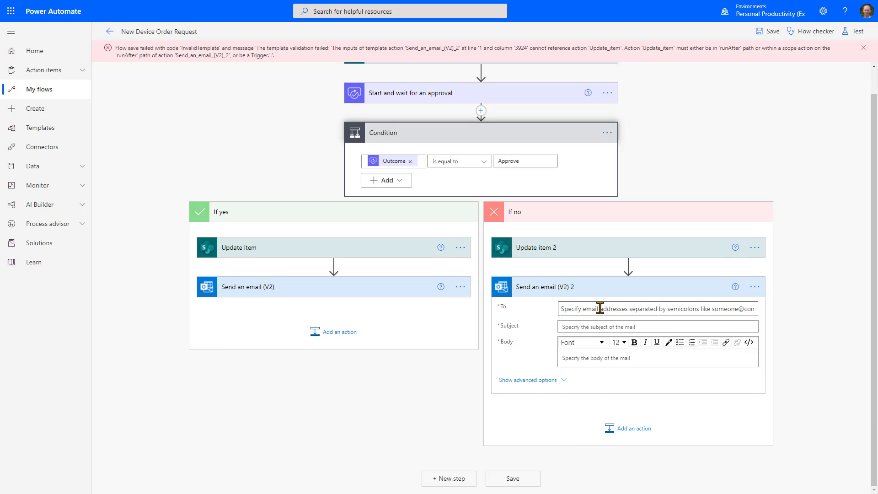
Address Send an email (V2) 2 to Created By Email from When an item is created and from Update item 2, separated by a semicolon
click(599, 309)
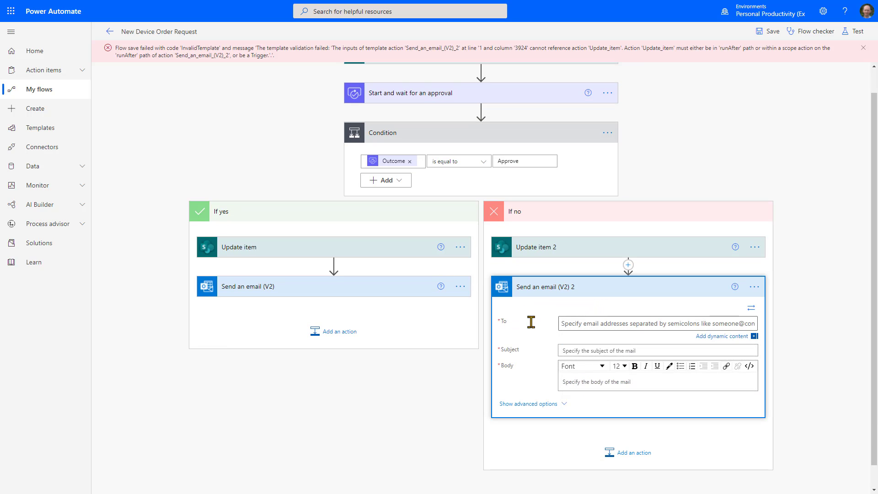
click(737, 336)
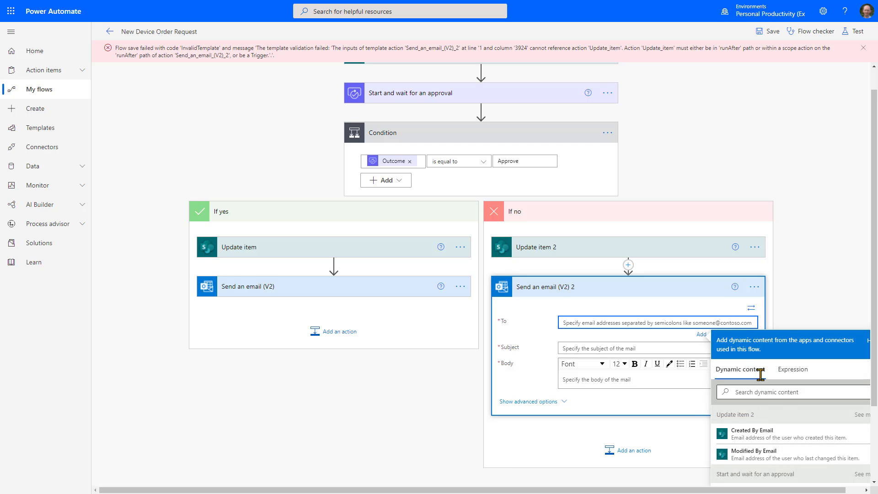
scroll(780, 471, down, 2)
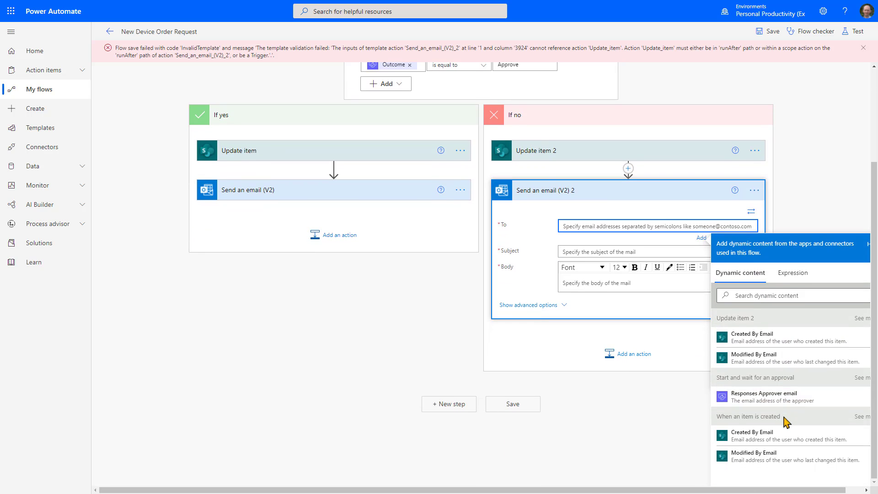
click(773, 438)
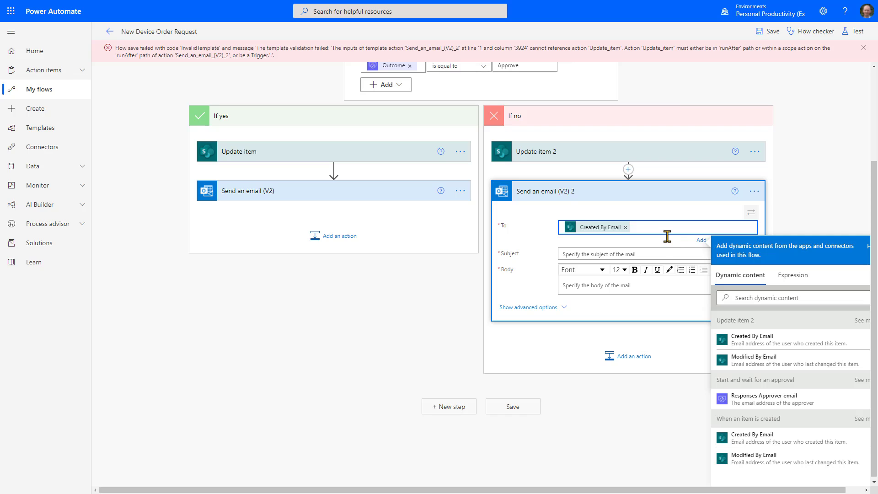
text(;)
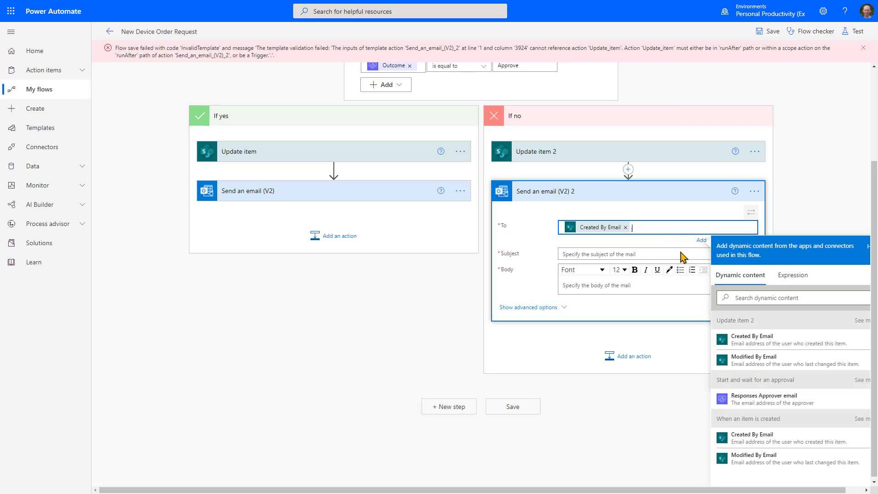
click(756, 340)
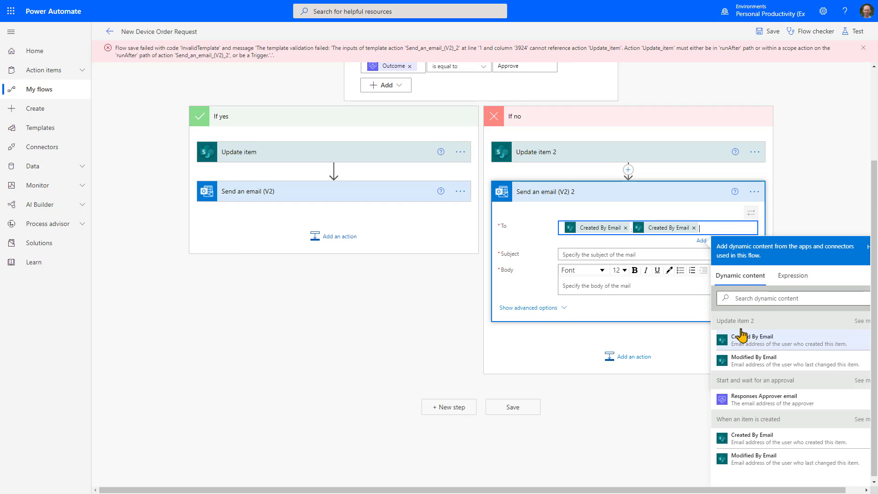
Enter "test" as both the subject and body of Send an email (V2) 2 and save the flow
click(611, 251)
text(test)
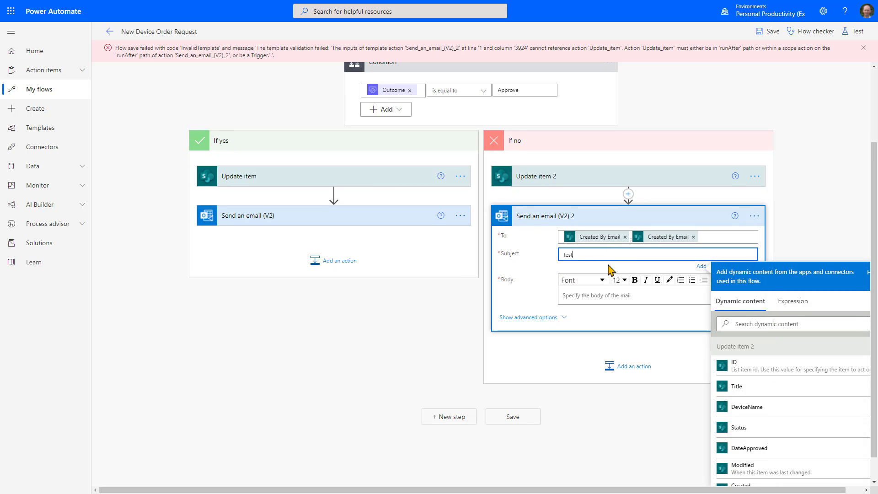
click(602, 295)
text(test)
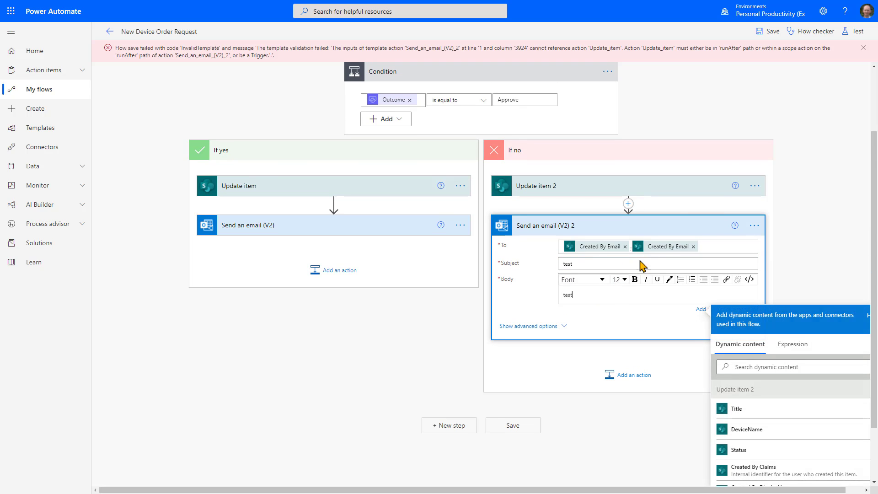
click(814, 104)
click(772, 33)
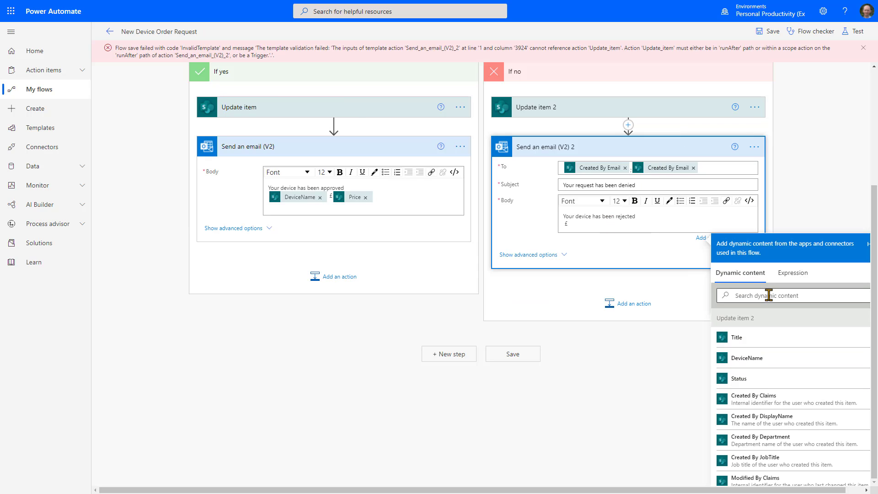
Insert Update item 2's DeviceName before and Price after the £ sign in the rejection email body, and save the flow
click(768, 295)
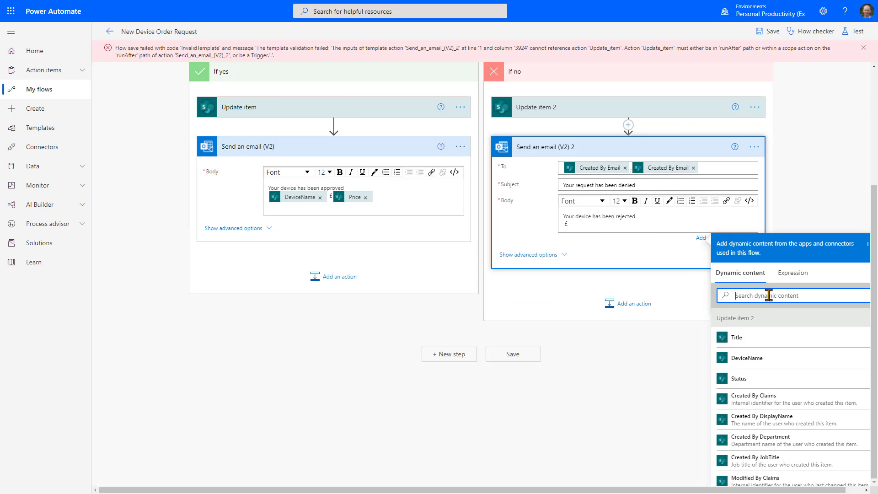
text(pri)
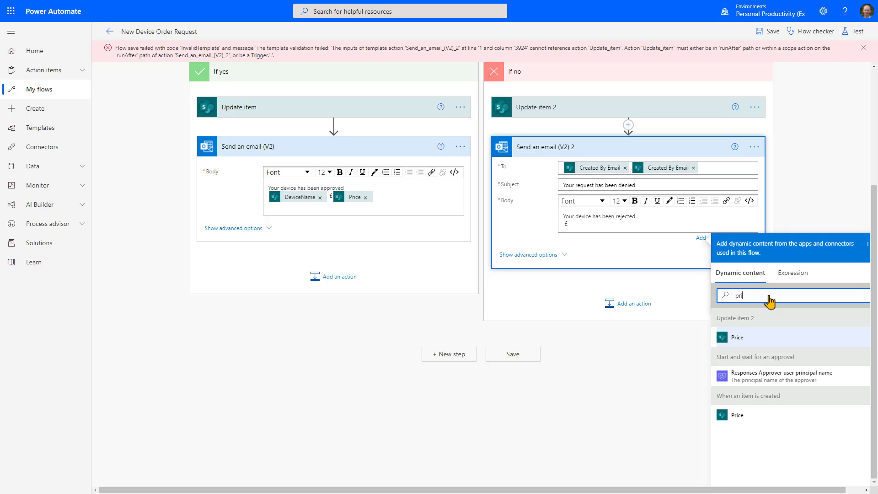
click(764, 337)
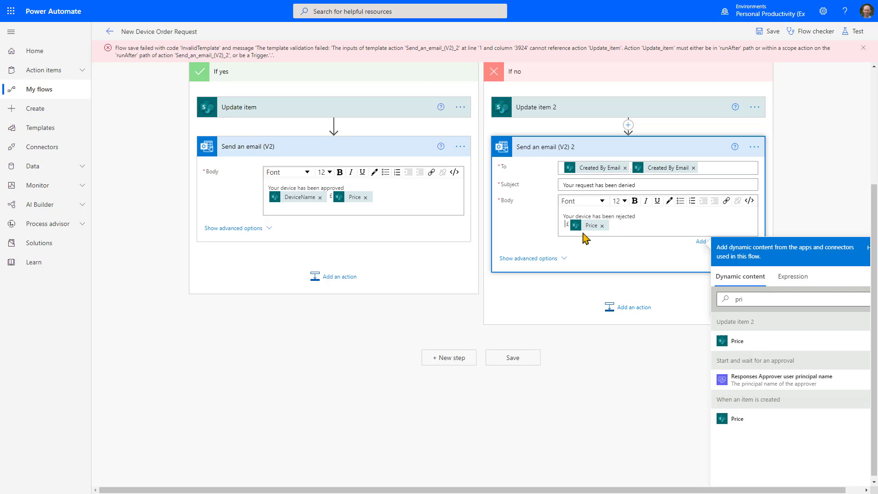
drag(749, 297, 712, 306)
text(devi)
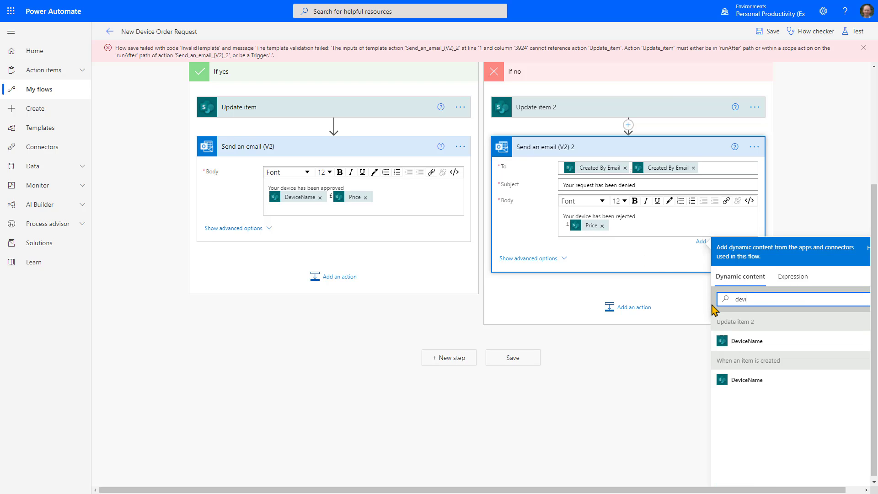
click(746, 342)
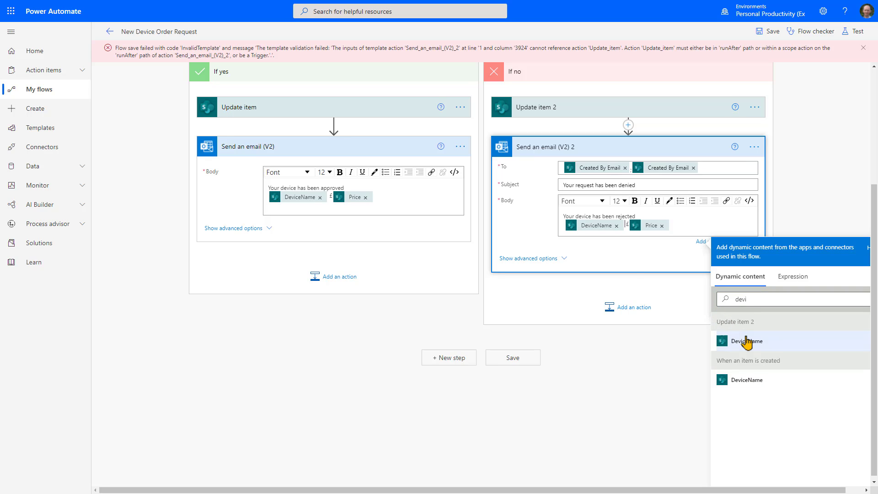
click(863, 48)
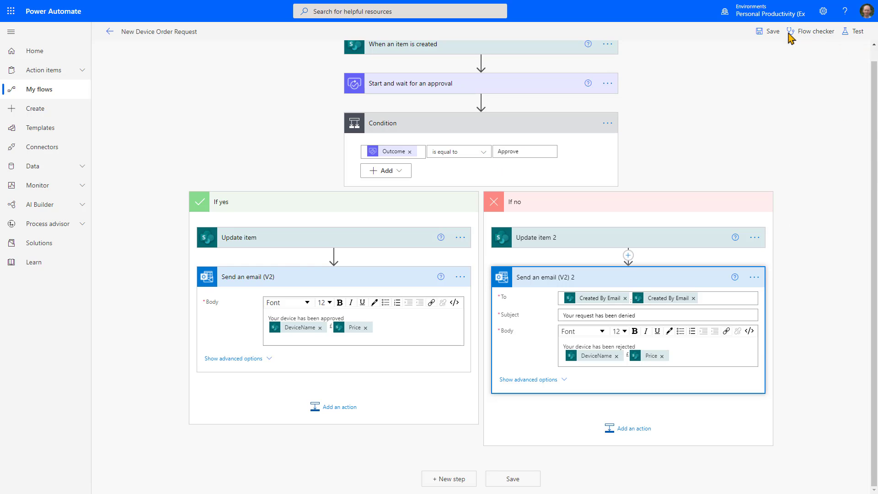
click(772, 33)
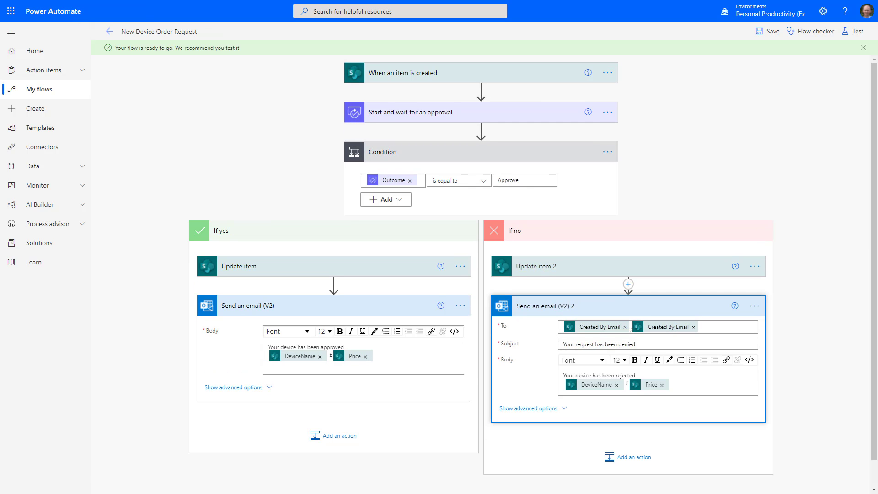
Expand Update item and Update item 2 to review the update and email actions in both condition branches
click(301, 361)
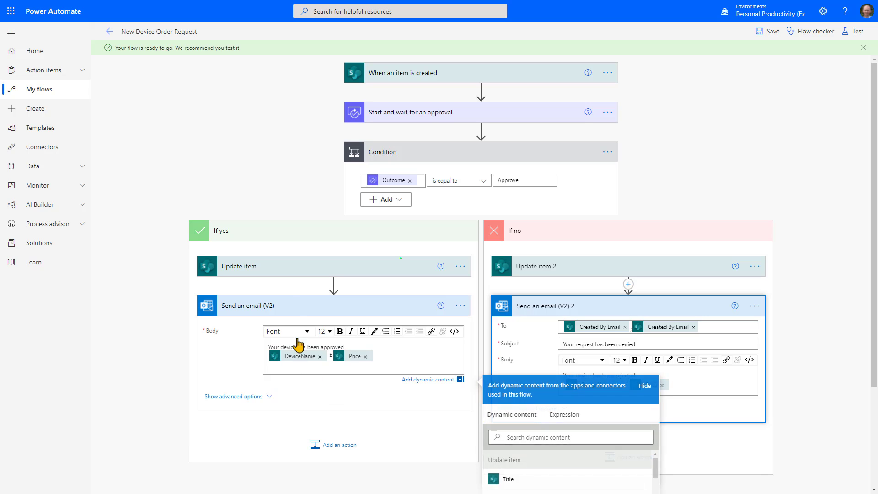
click(283, 272)
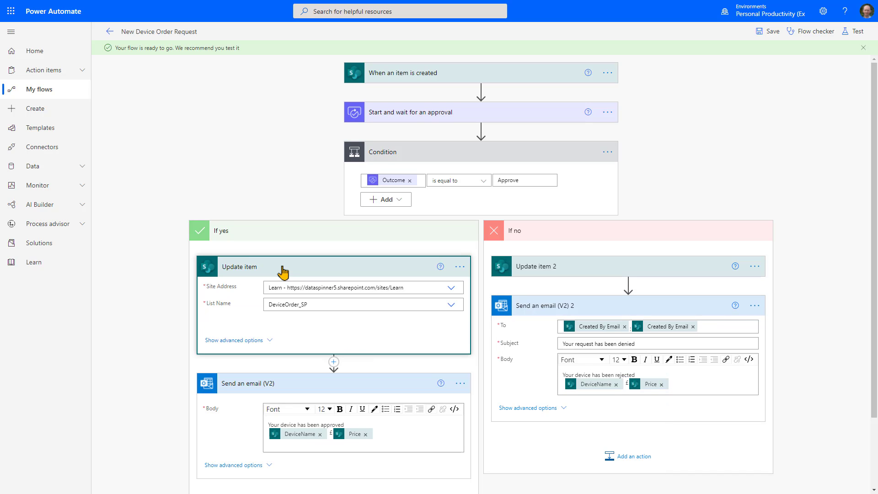
click(599, 387)
click(580, 269)
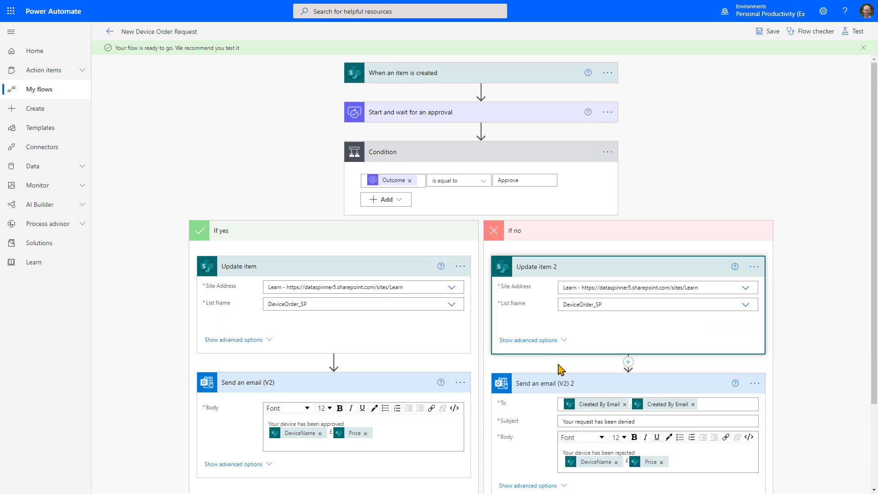
scroll(558, 368, down, 3)
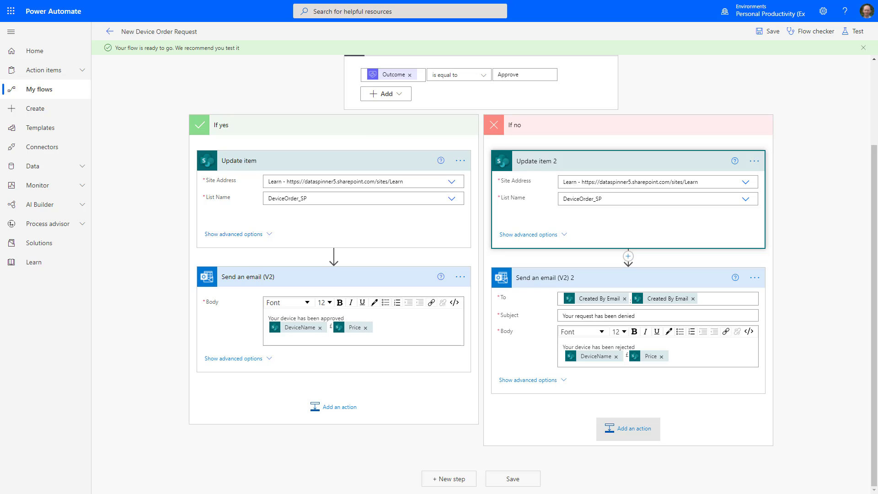
click(451, 480)
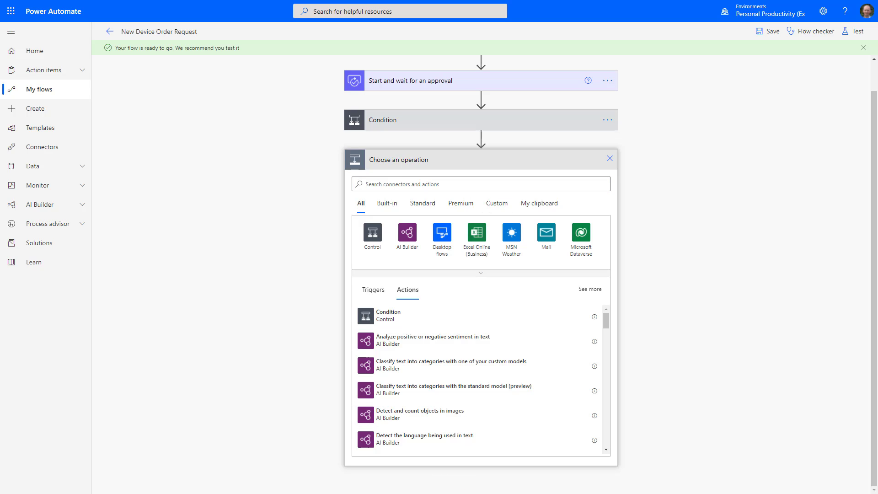
click(610, 158)
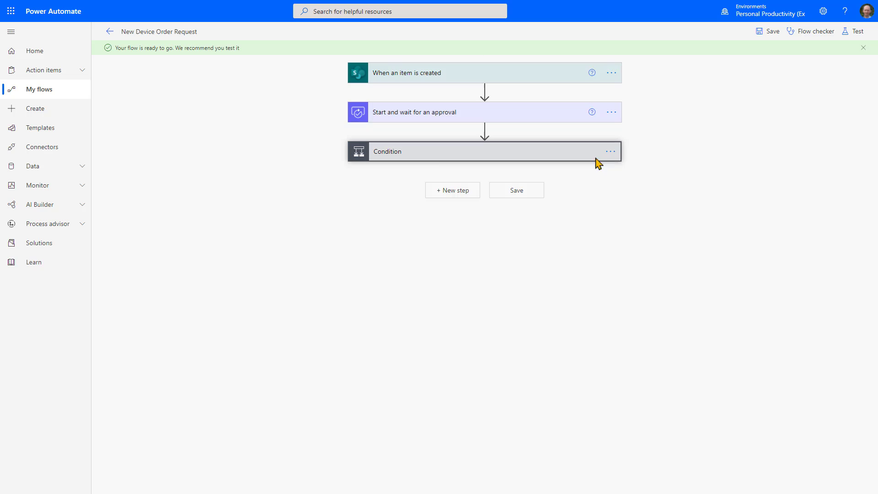
click(436, 153)
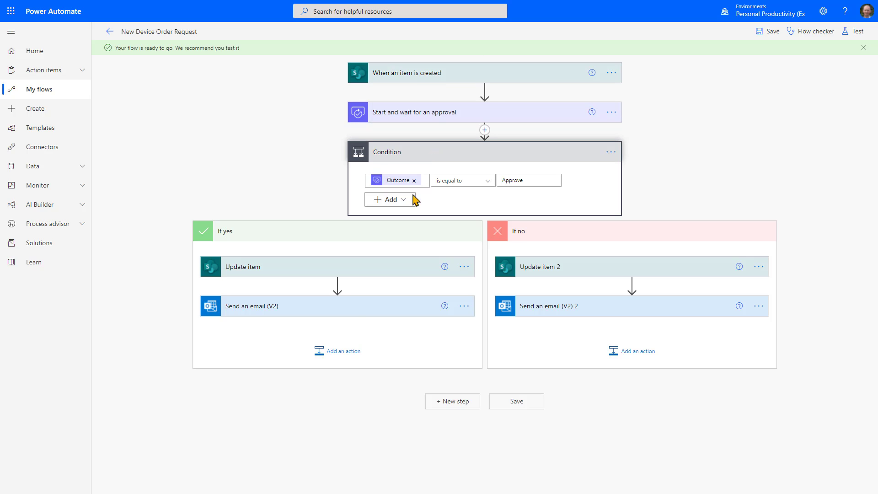
Search the actions for "post a message as the flow" and add Post message in a chat or channel below Send an email (V2) under If yes
click(332, 354)
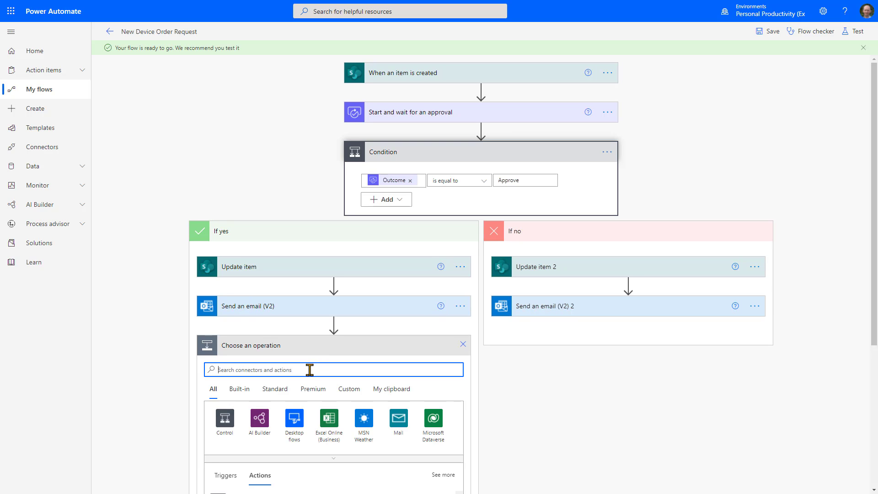
text(team)
scroll(312, 377, down, 2)
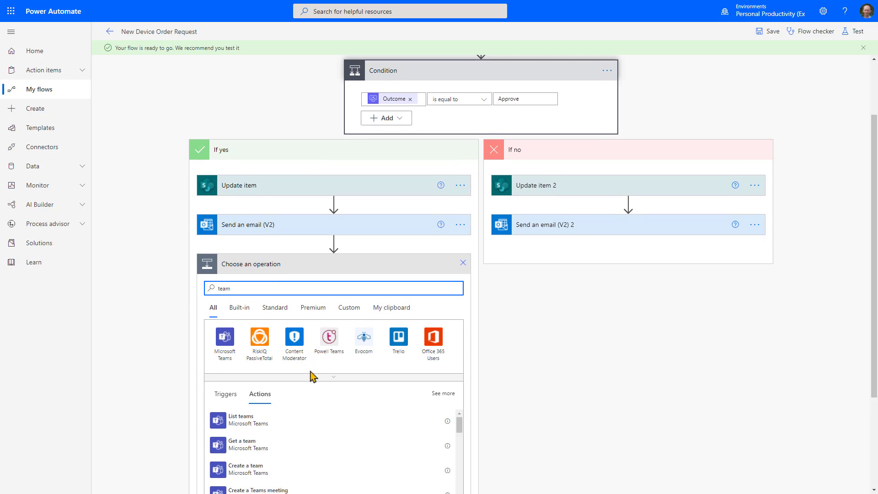
scroll(293, 416, down, 3)
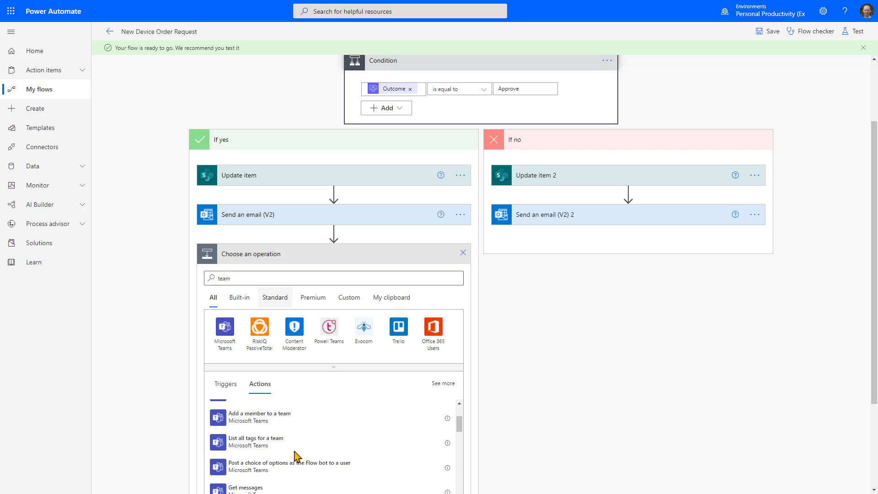
scroll(295, 456, down, 1)
scroll(297, 456, down, 5)
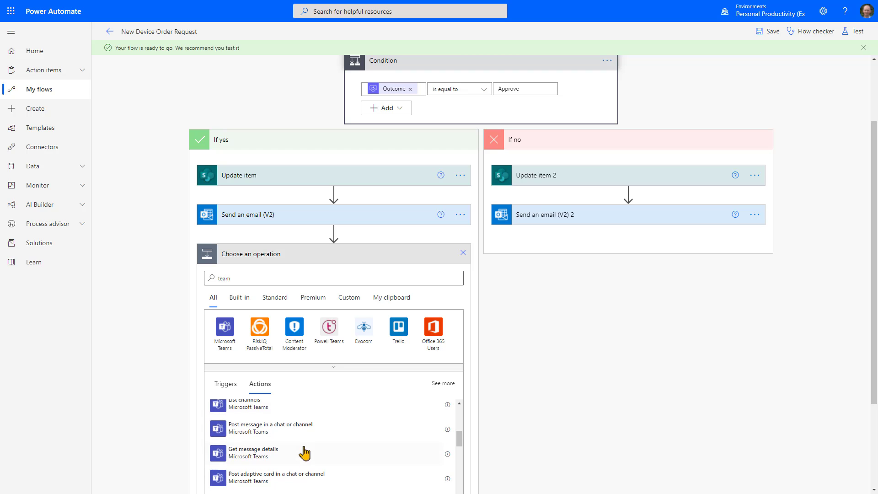
scroll(328, 443, down, 5)
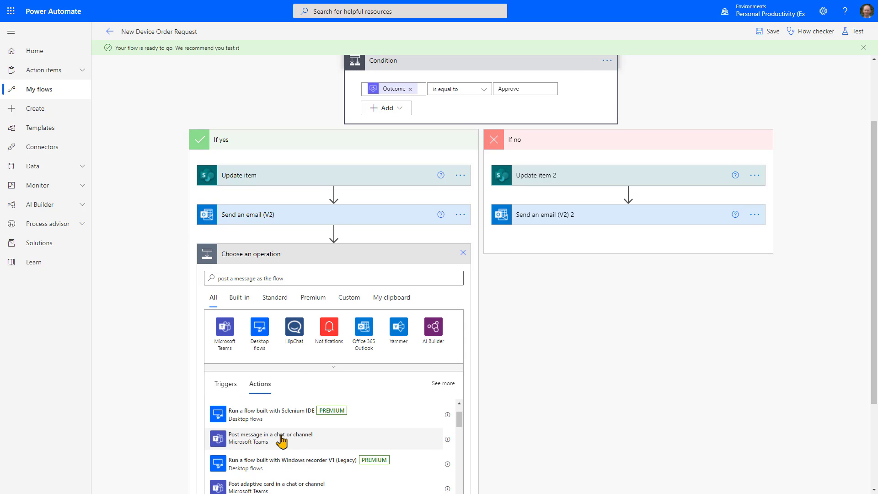
click(281, 439)
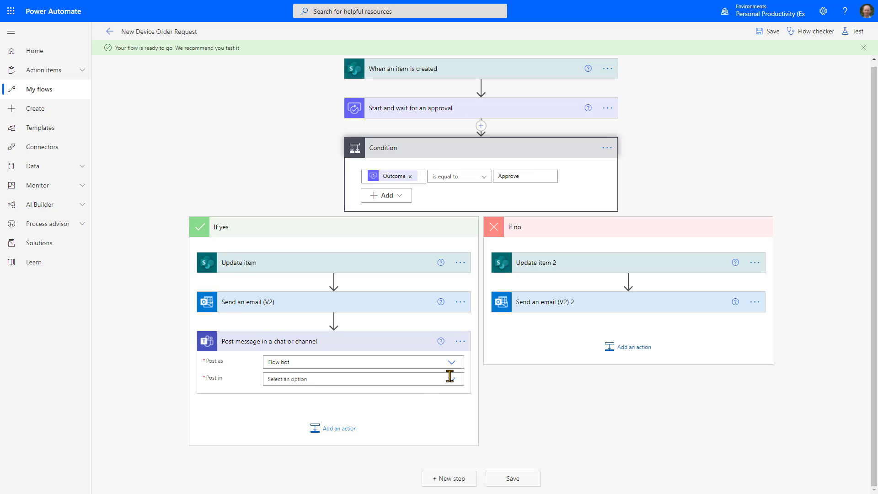
Set the Post message action to post in a Channel, with team Learn and channel General
click(450, 379)
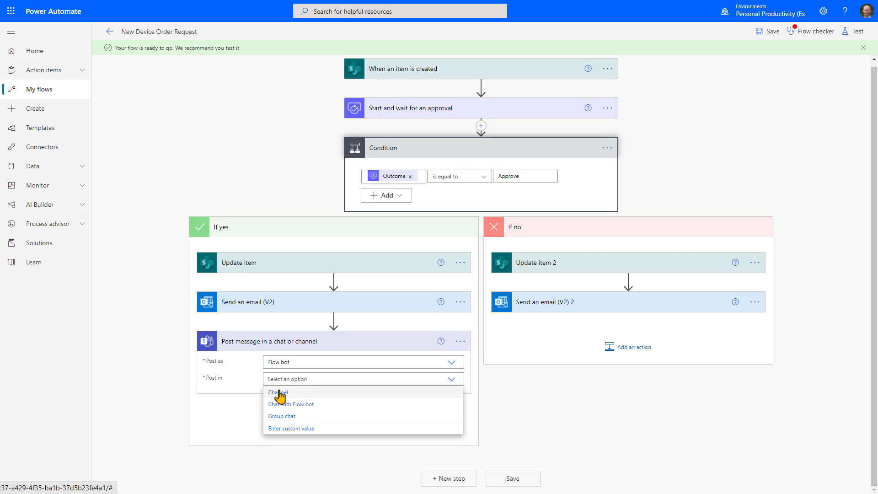
click(278, 394)
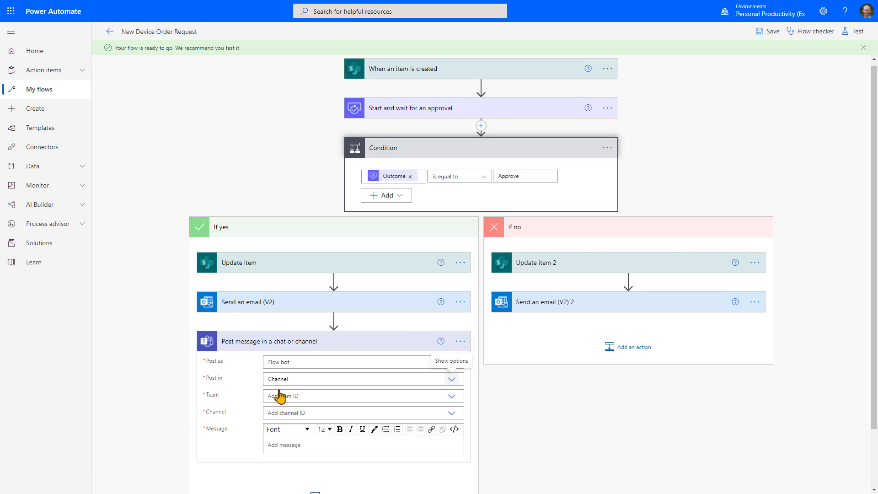
click(450, 397)
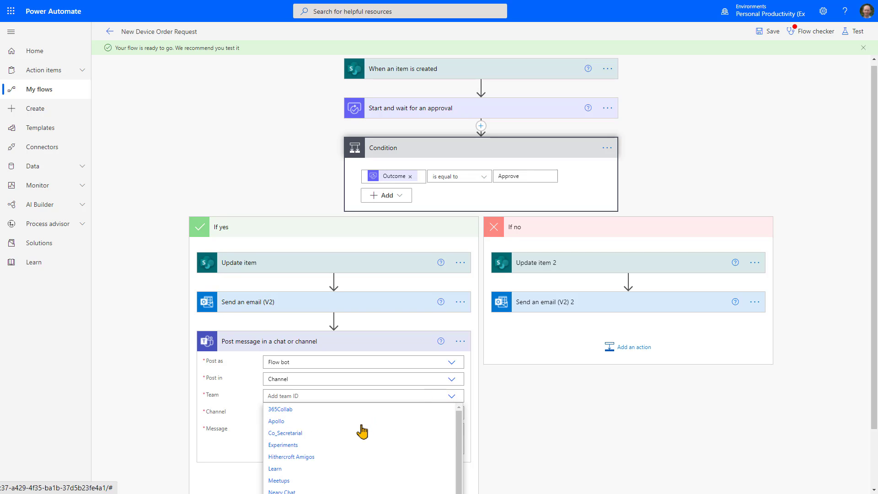
scroll(361, 427, down, 1)
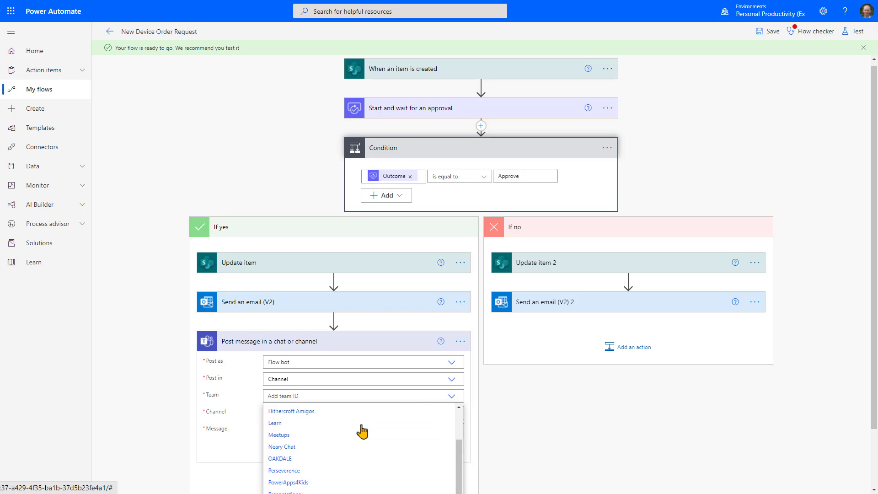
click(287, 423)
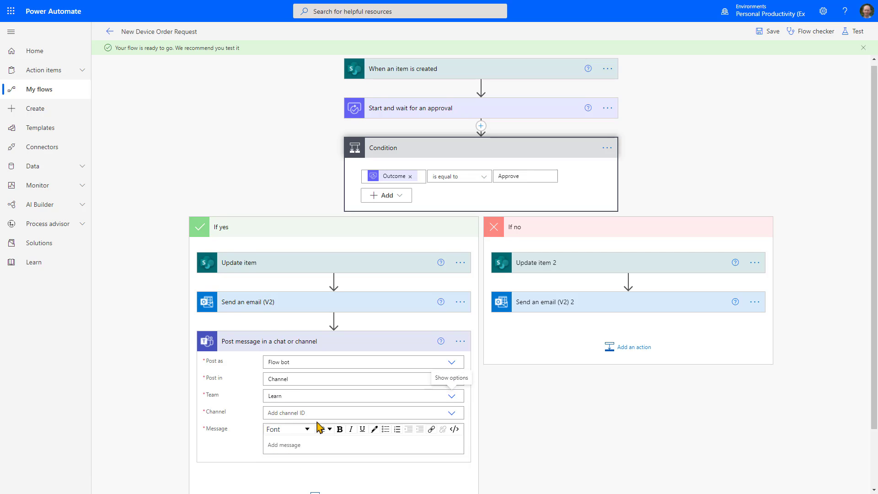
click(451, 413)
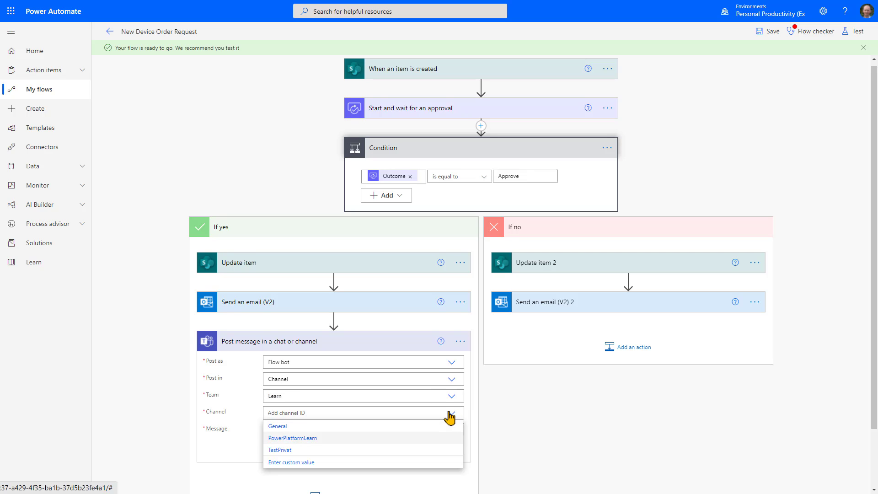
click(289, 427)
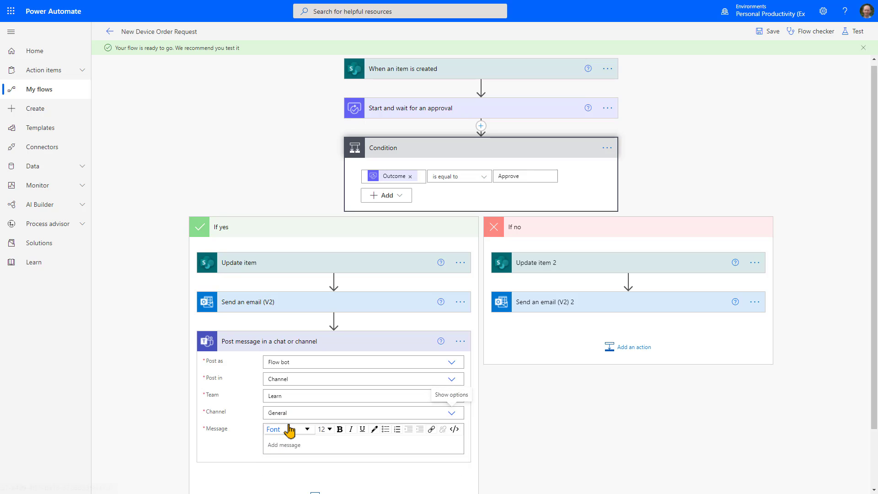
Copy the body of Send an email (V2), including DeviceName and Price, into the Message of Post message in a chat or channel
click(313, 447)
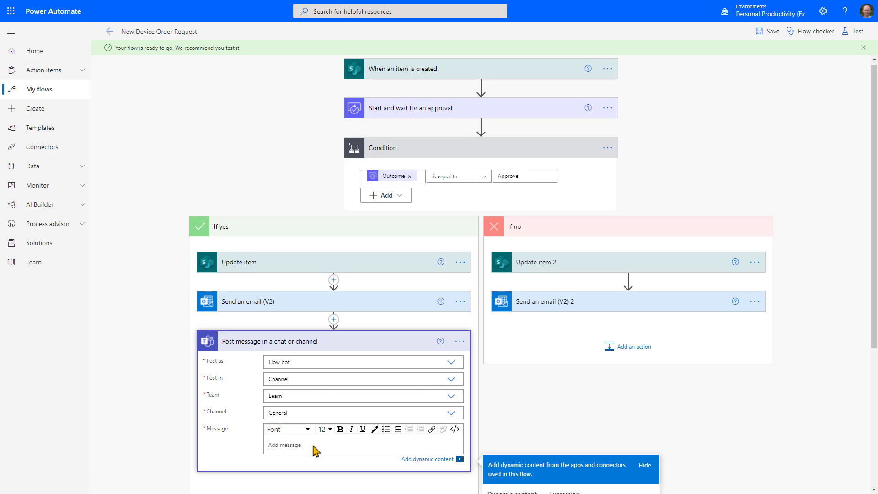
click(290, 305)
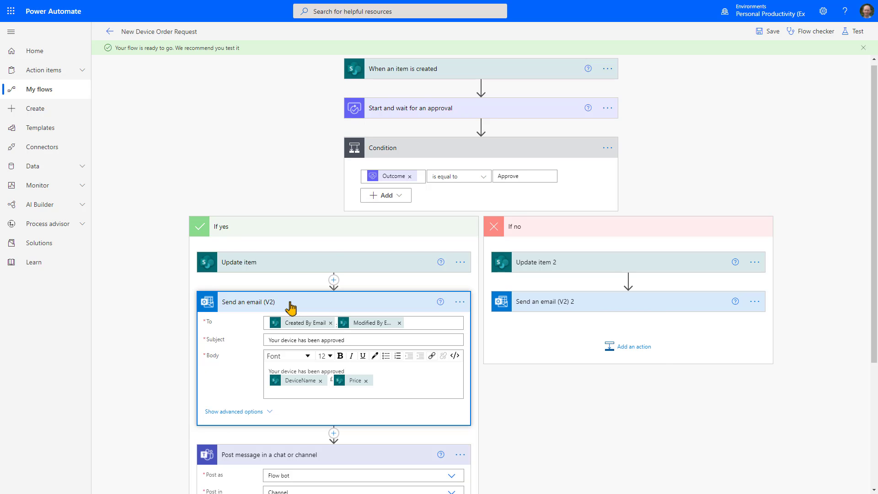
drag(397, 387, 261, 315)
key(ctrl+c)
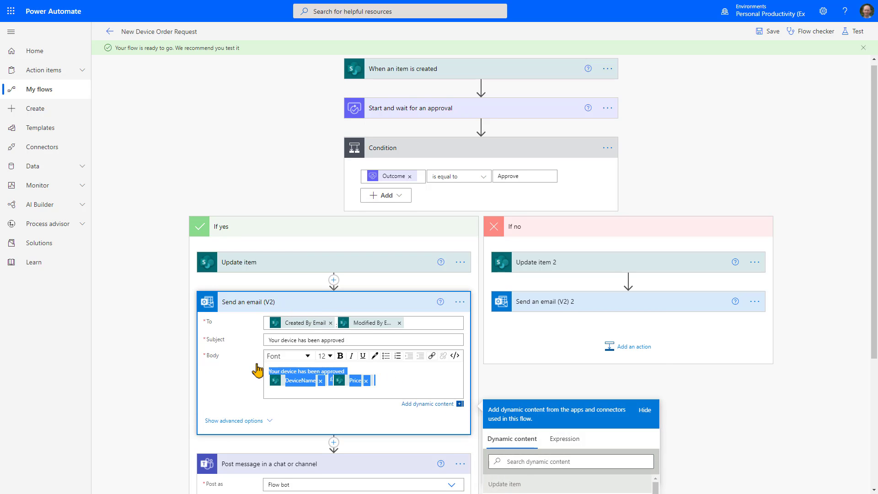
scroll(274, 388, down, 3)
click(299, 439)
key(ctrl+v)
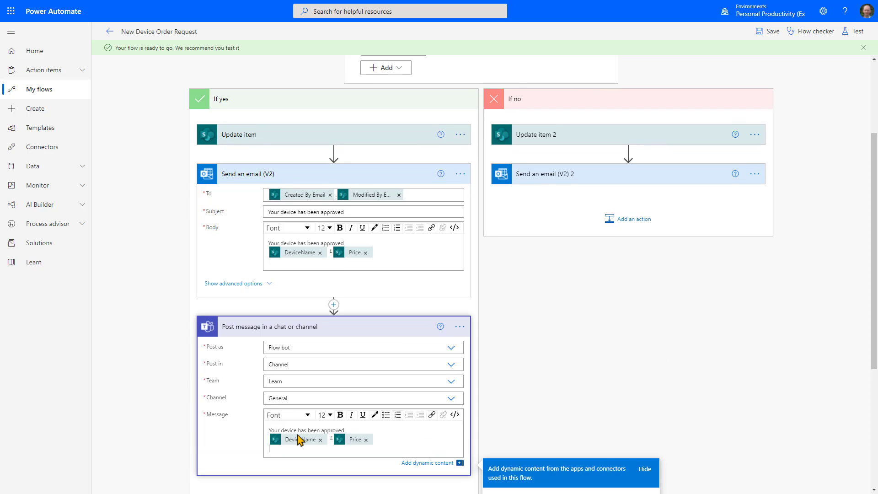
Reword the first line of the Teams message to "The device has been approved for"
double_click(275, 428)
text(The)
click(356, 432)
text(for)
Insert the trigger's Created By DisplayName after "approved for" in the Teams message and save the flow
scroll(547, 382, down, 3)
click(547, 380)
text(c)
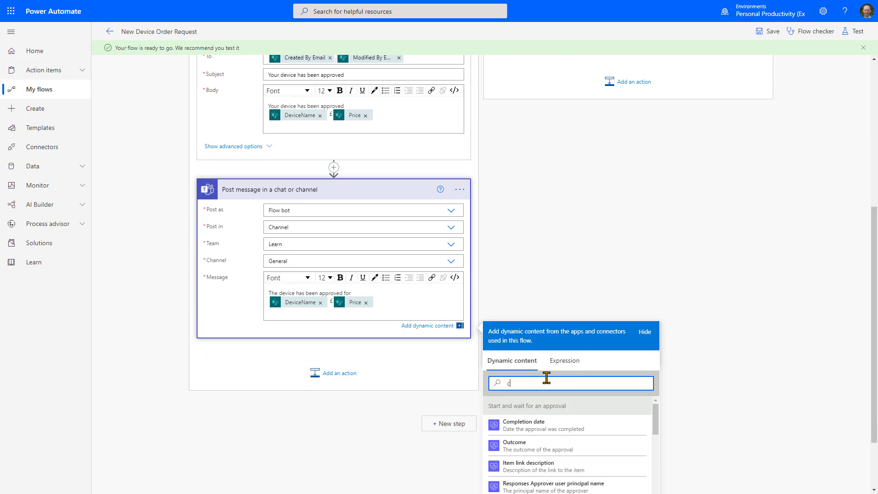
text(reate)
scroll(563, 411, down, 3)
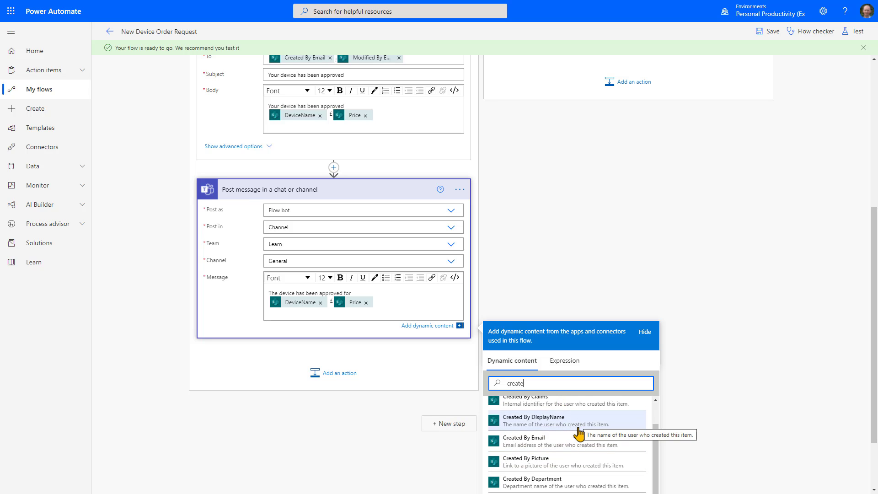
scroll(579, 432, up, 3)
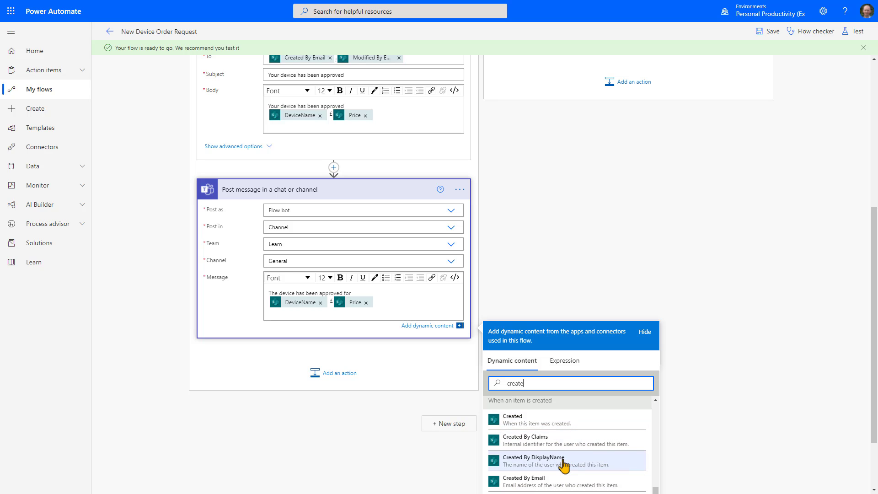
click(564, 464)
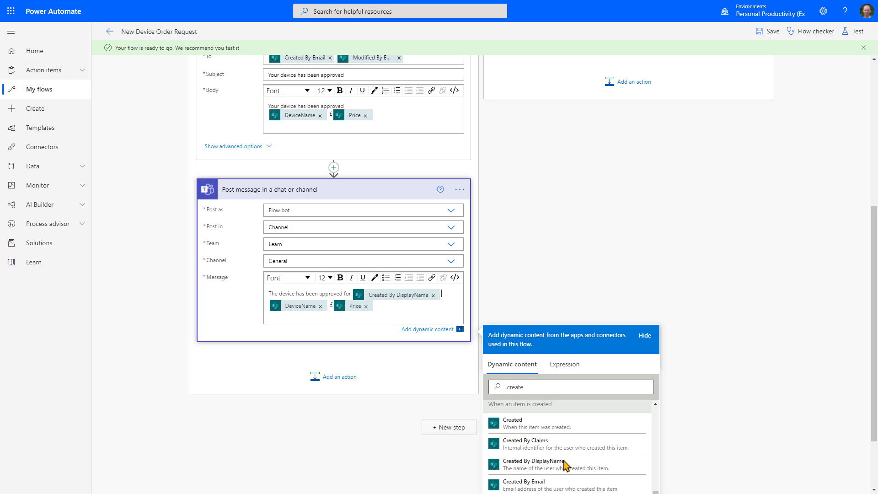
scroll(604, 388, up, 2)
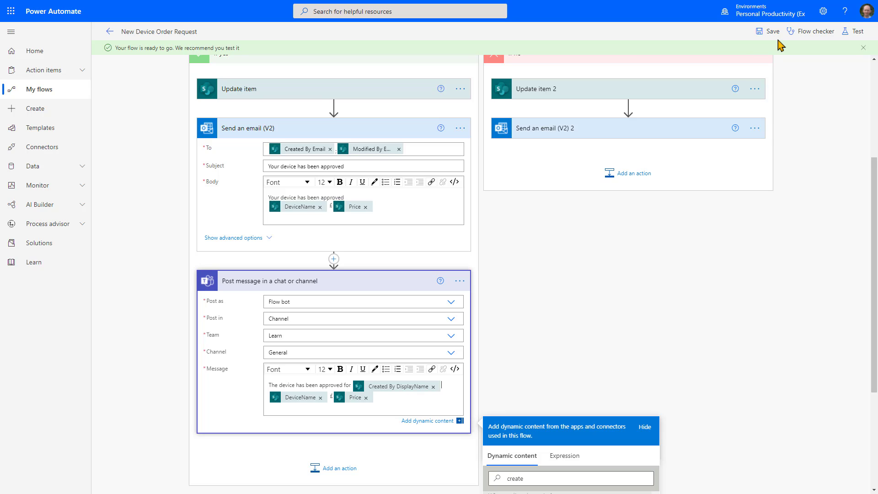
scroll(715, 480, down, 4)
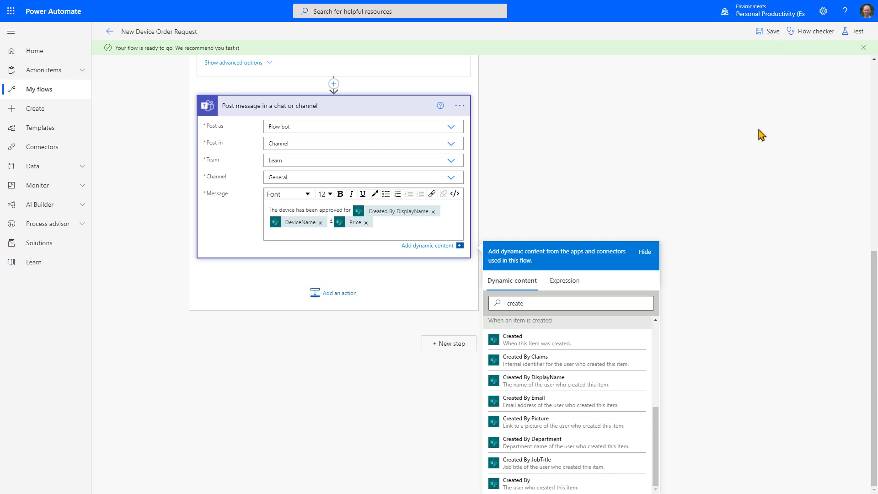
click(772, 32)
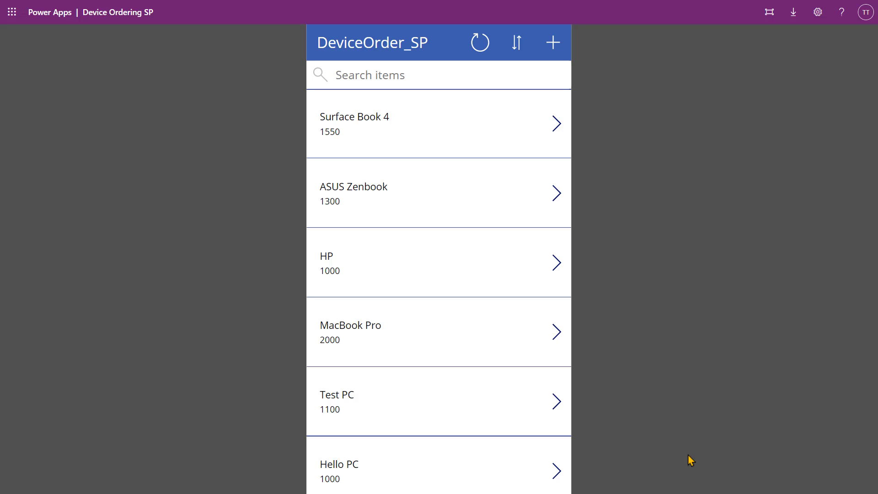
In the Device Ordering SP app, submit a new order with DeviceName Chromebook and Price 700
click(553, 42)
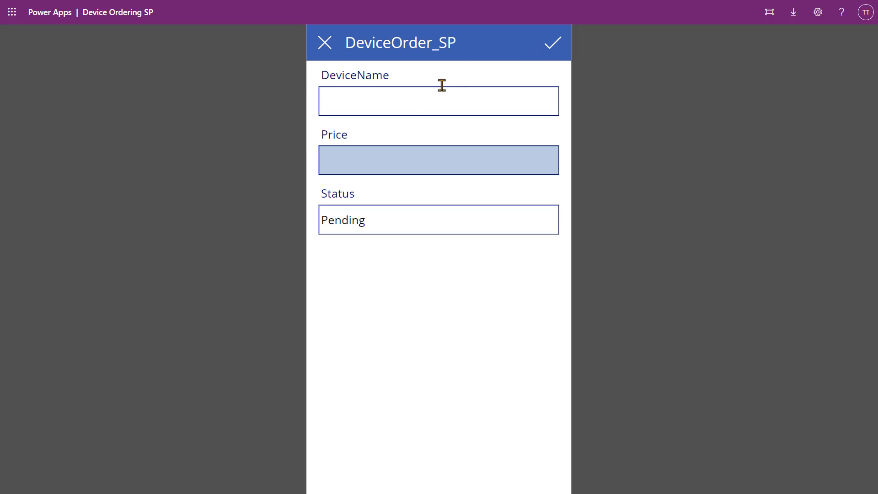
click(408, 101)
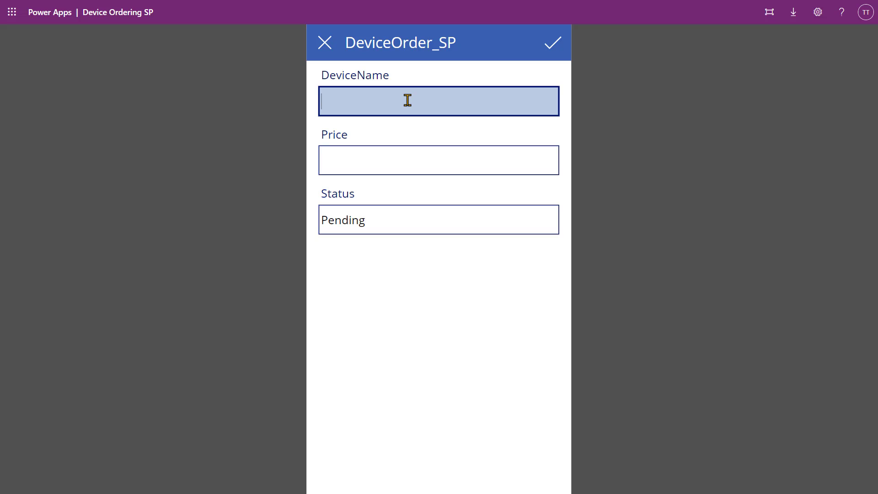
text(Chromebook)
click(406, 152)
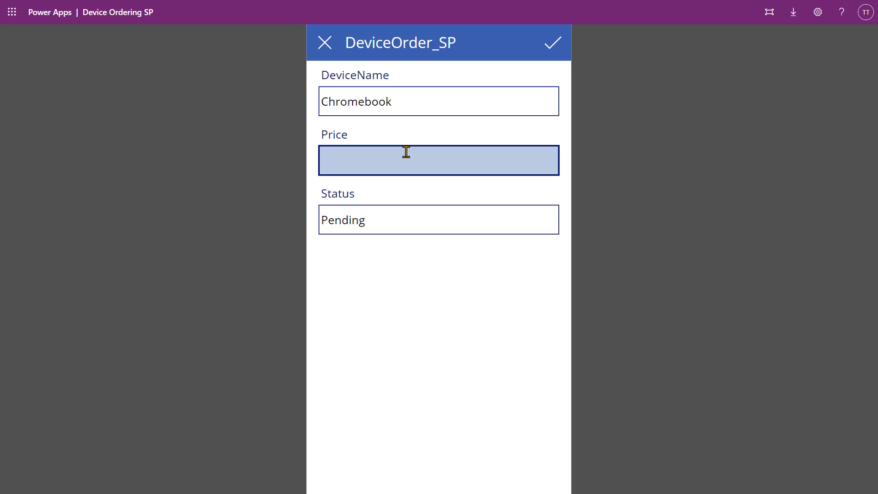
text(700)
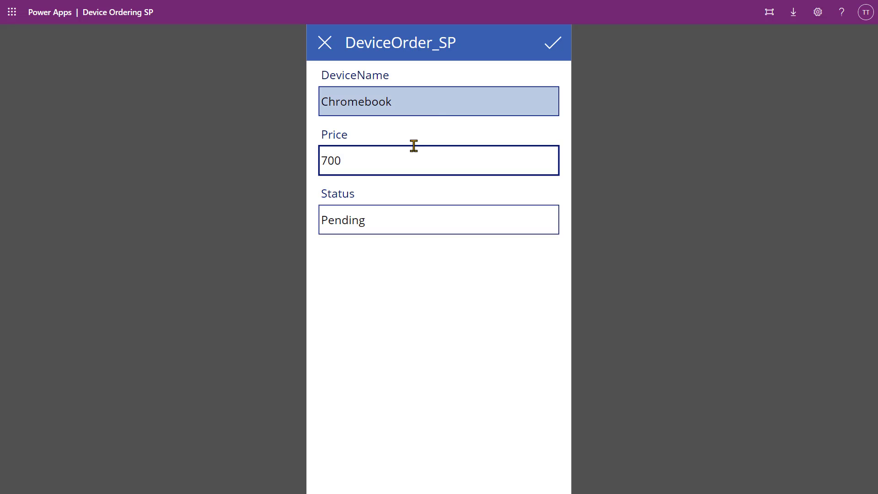
click(544, 45)
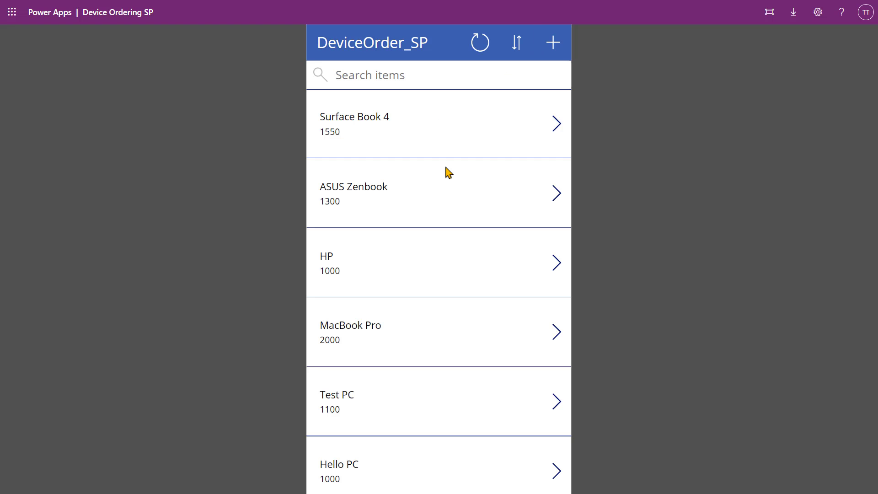
scroll(448, 173, down, 2)
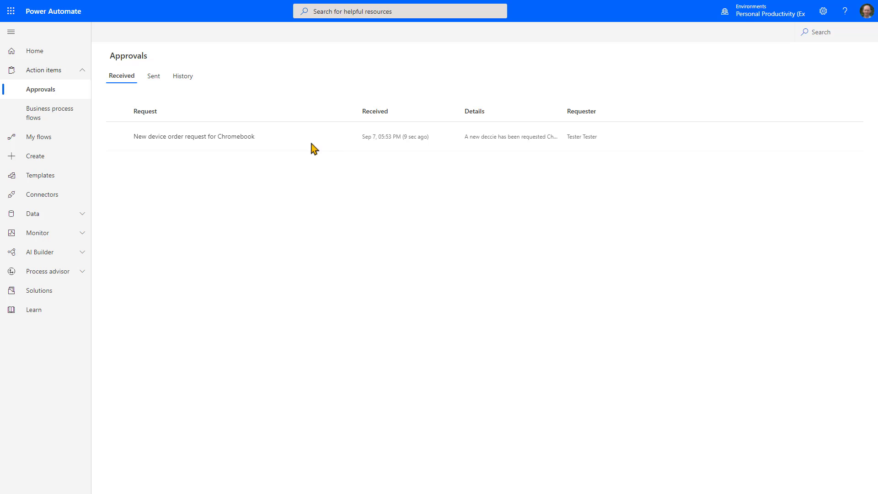
In Power Automate Approvals, approve the Chromebook order request with the comment "Test123" and close the response
click(237, 137)
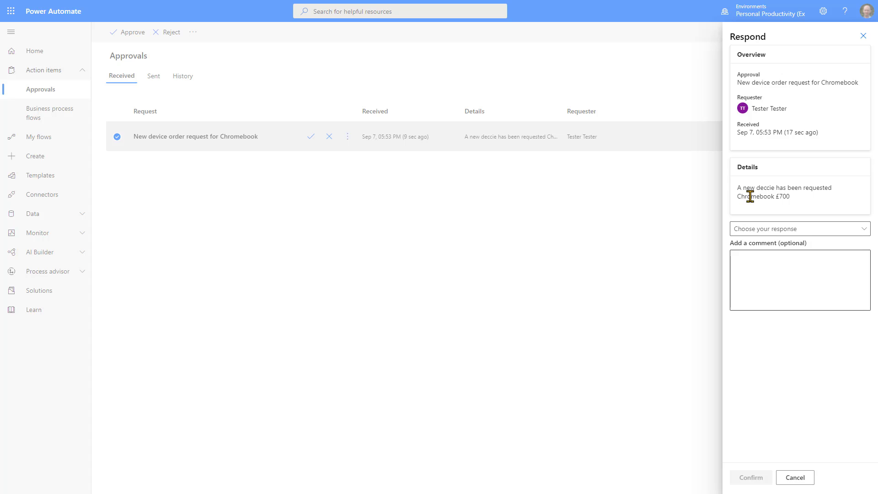
click(823, 231)
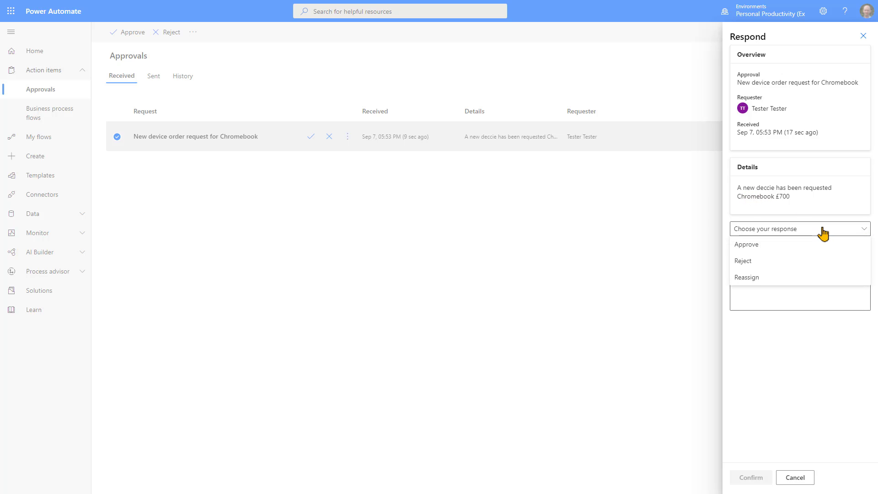
click(768, 246)
click(759, 275)
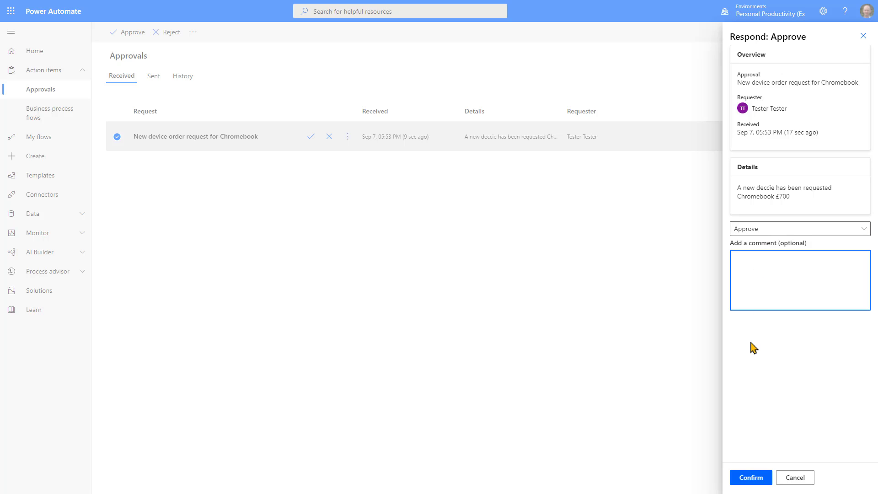
text(Test123)
click(751, 477)
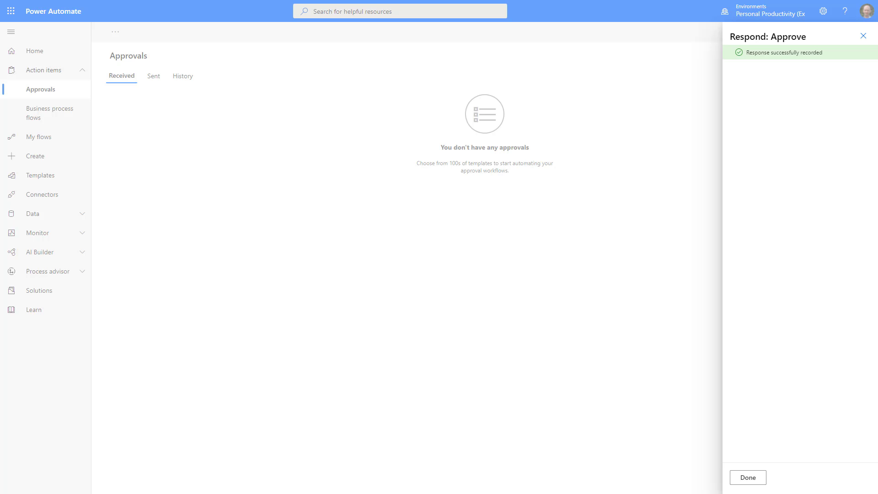
click(748, 478)
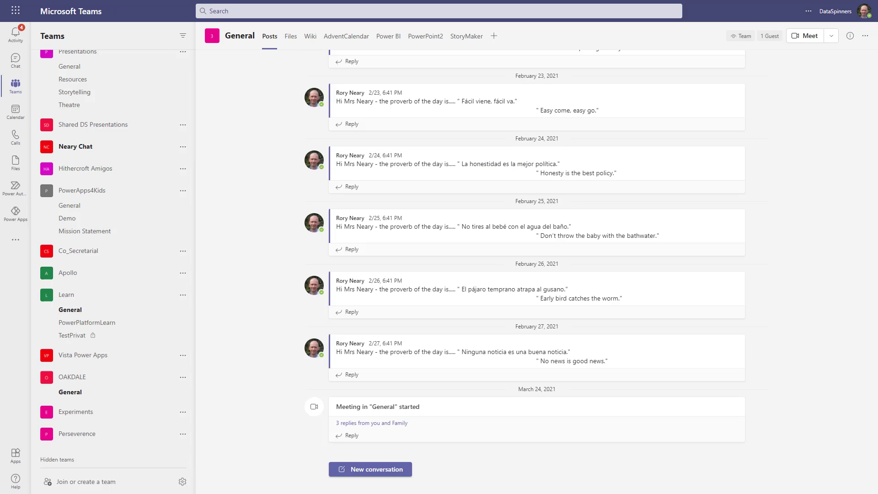
Switch to Microsoft Teams and open the Learn team's General channel to check for the posted approval message
click(74, 310)
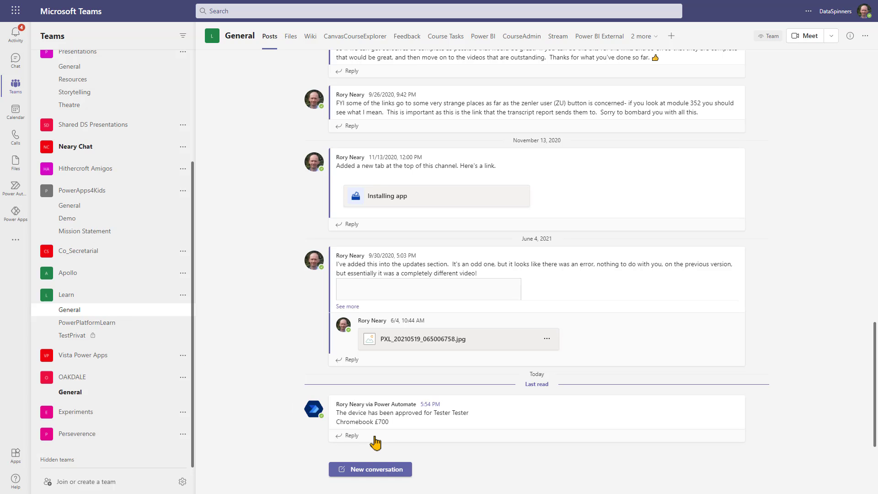